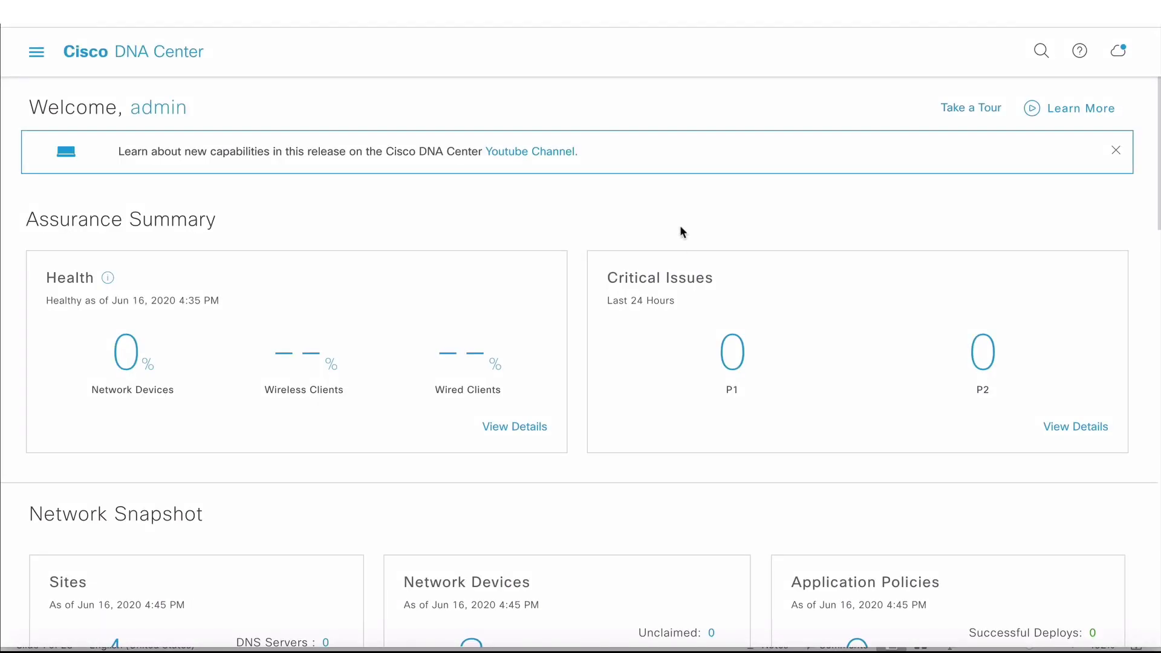
# Confirm via Help > About that Cisco DNA Center is version 2.1.1.0, then bring up the main menu
pyautogui.click(1081, 56)
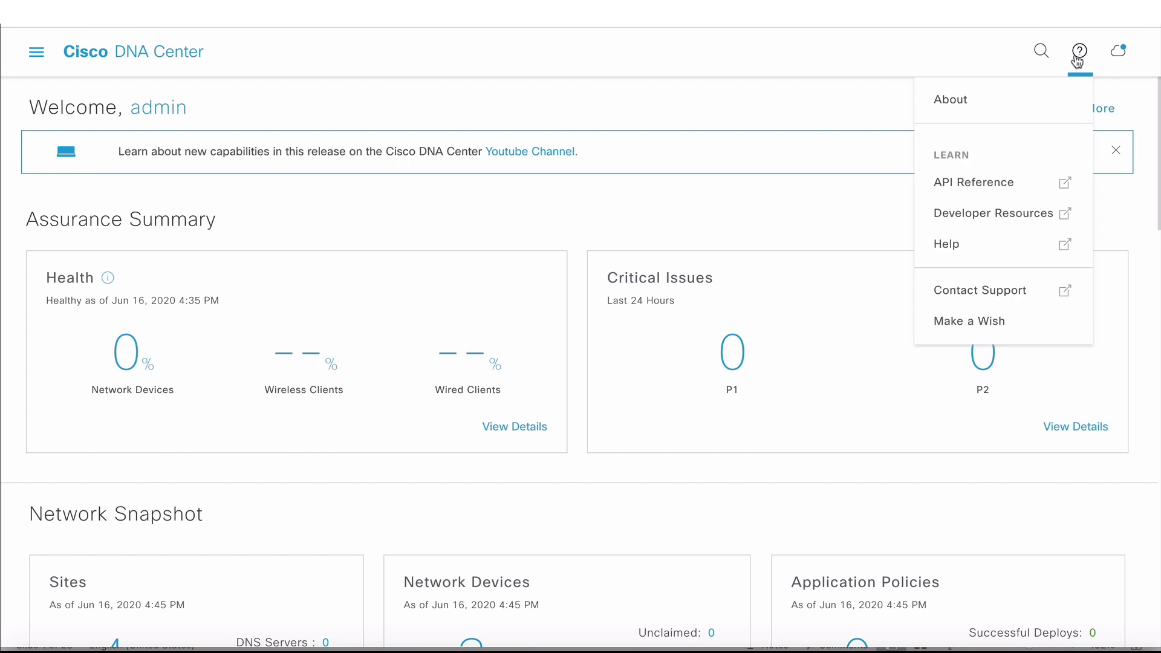
pyautogui.click(1031, 105)
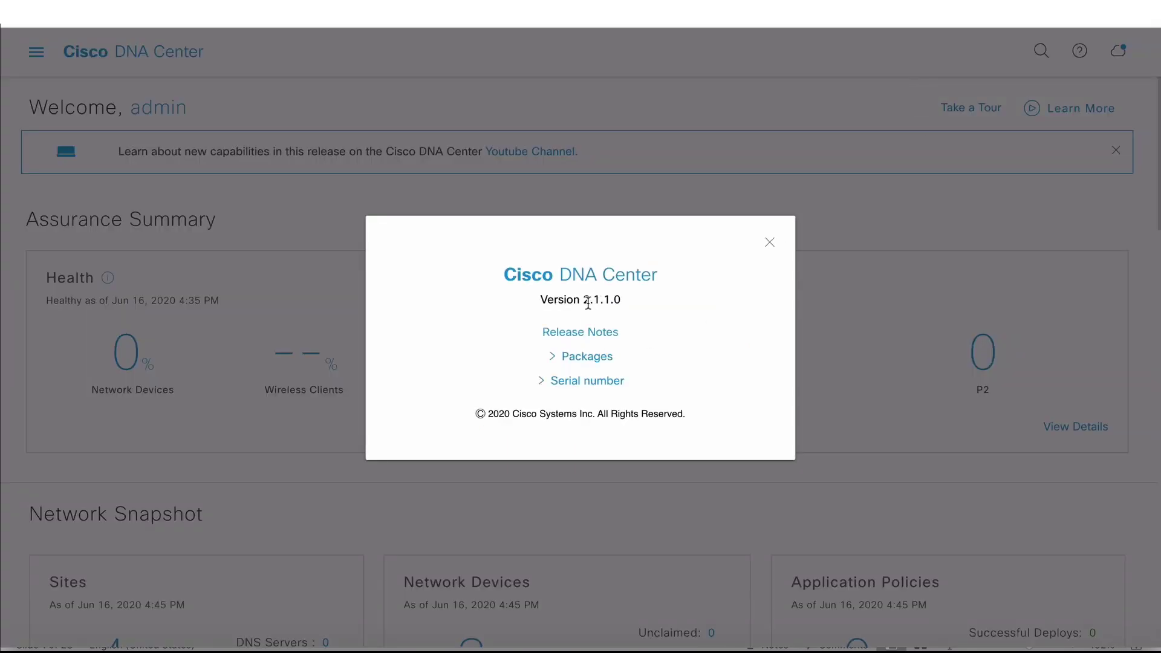
pyautogui.click(770, 242)
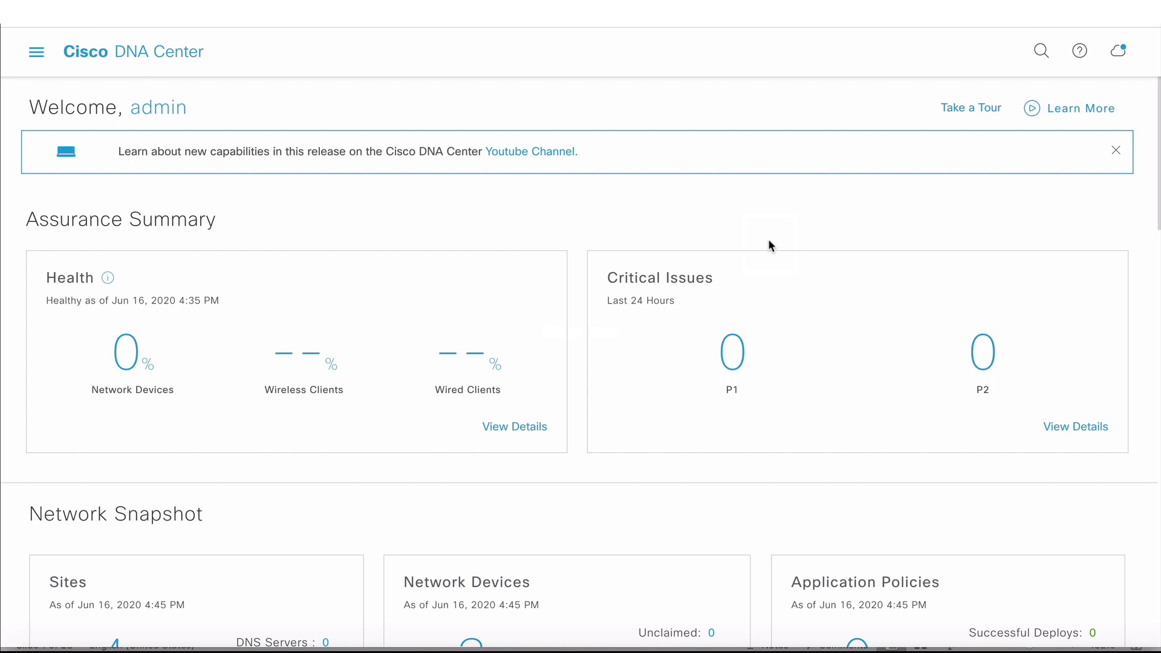
pyautogui.click(36, 52)
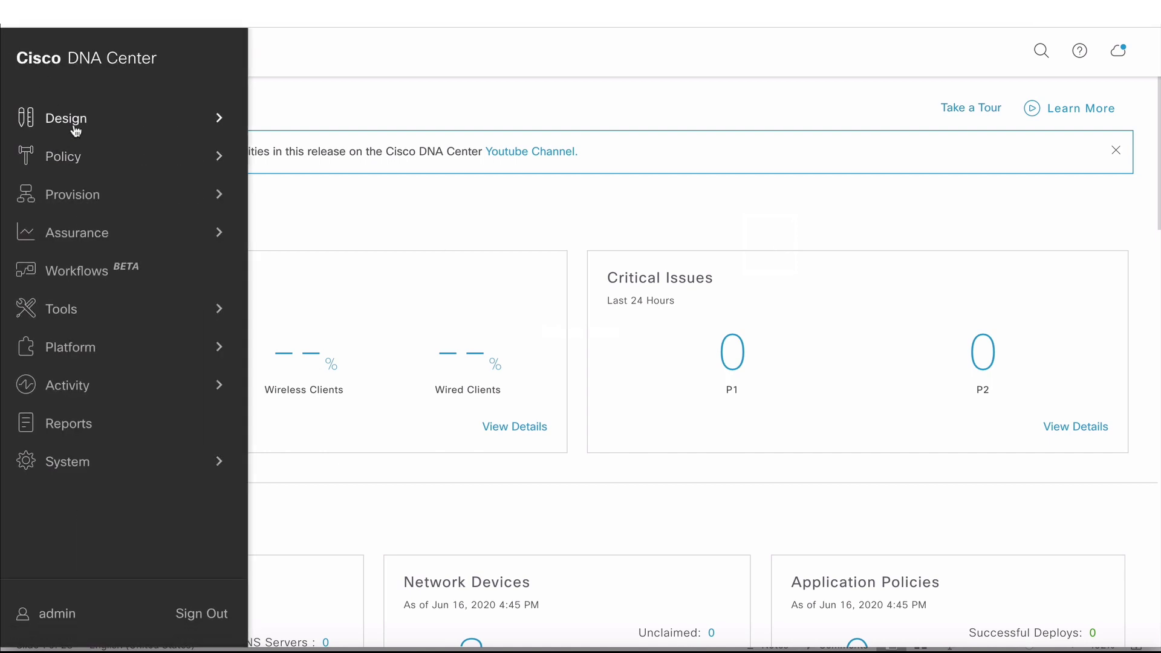
# Review the Provision Inventory for SJC05, showing reachable controller Demo-WLC3504 on 8.8.111.0
pyautogui.click(97, 204)
pyautogui.click(292, 141)
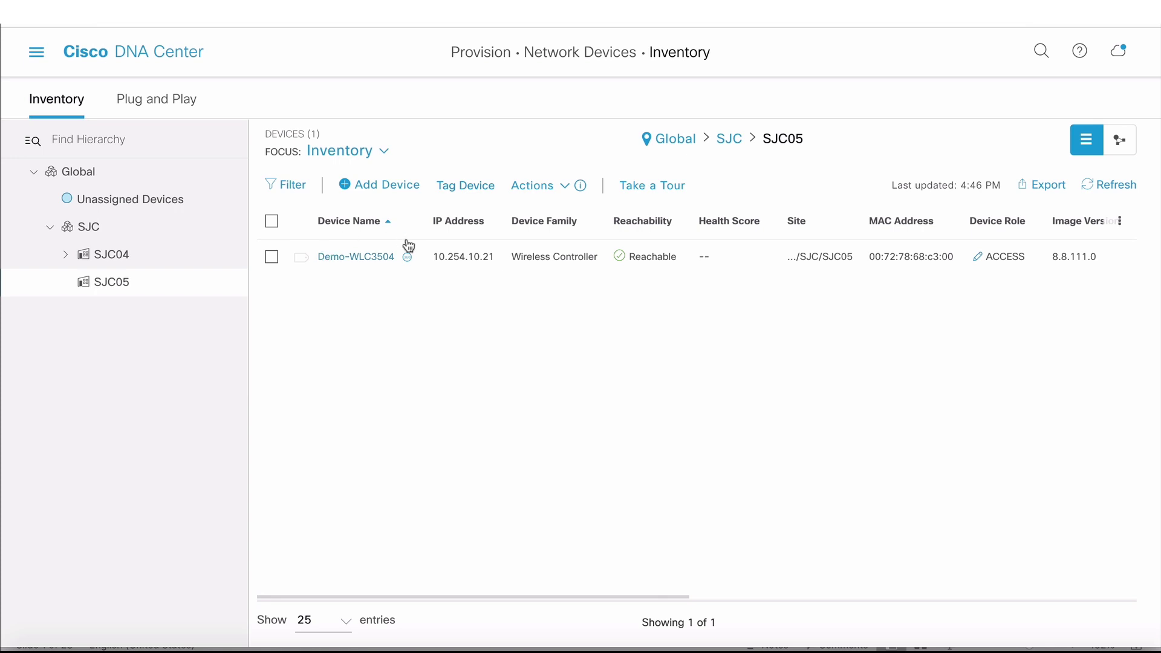
pyautogui.click(38, 56)
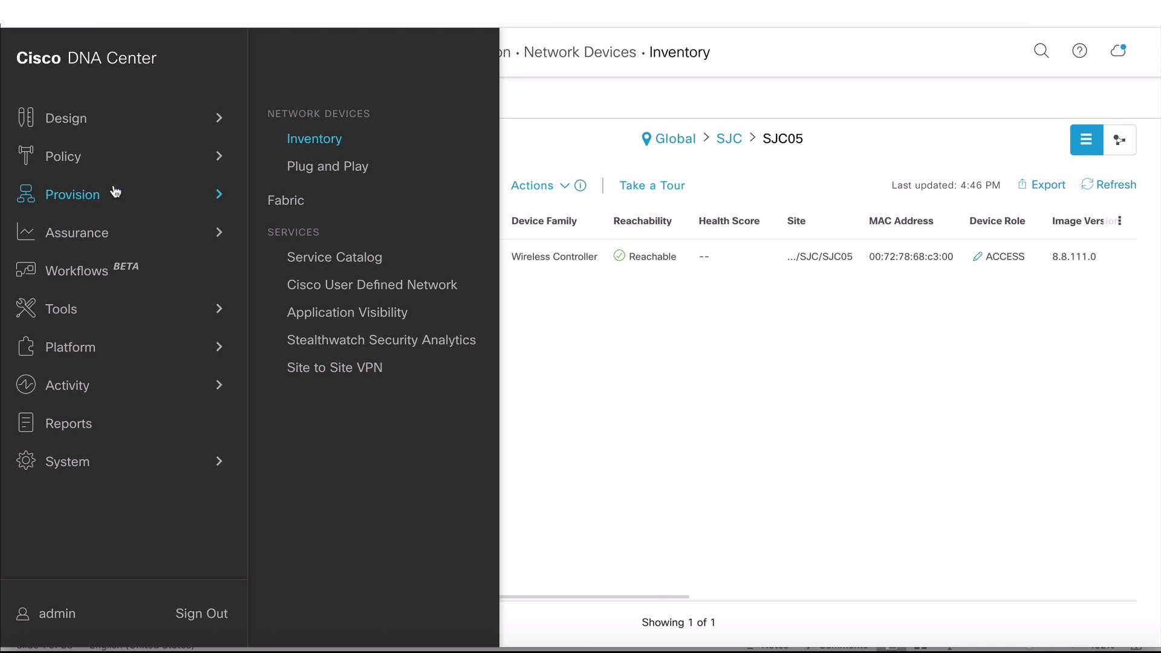
# In the Model Config Editor, discover Demo-WLC3504's model configs and select its 2.4 GHz CleanAir configuration
pyautogui.click(86, 314)
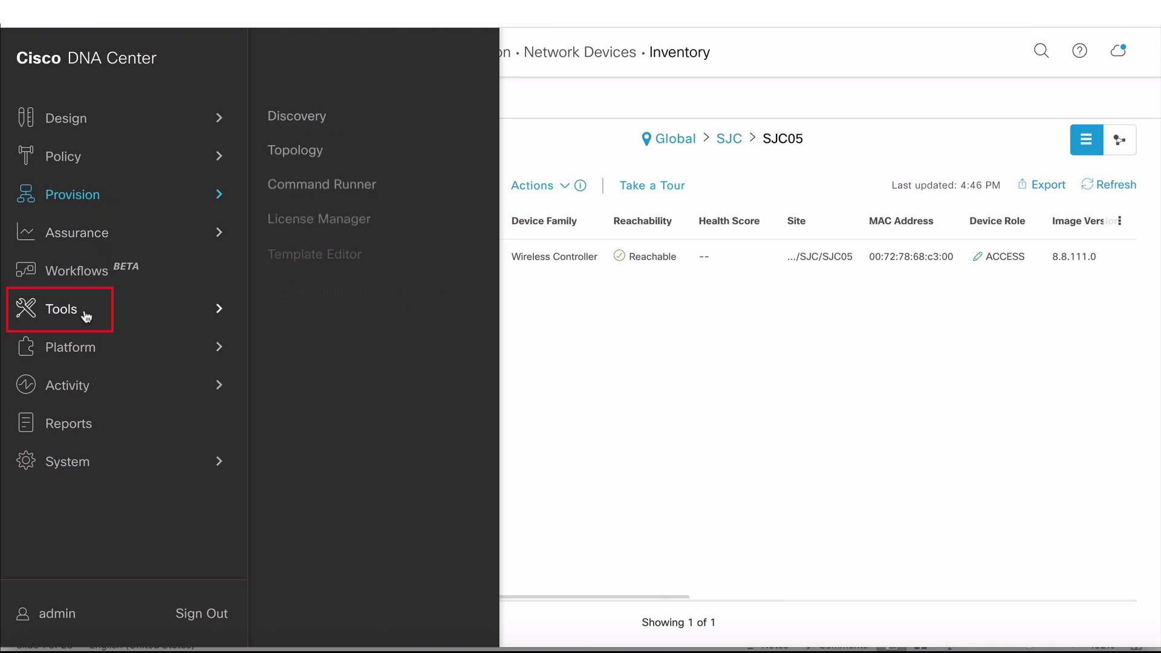
pyautogui.click(338, 296)
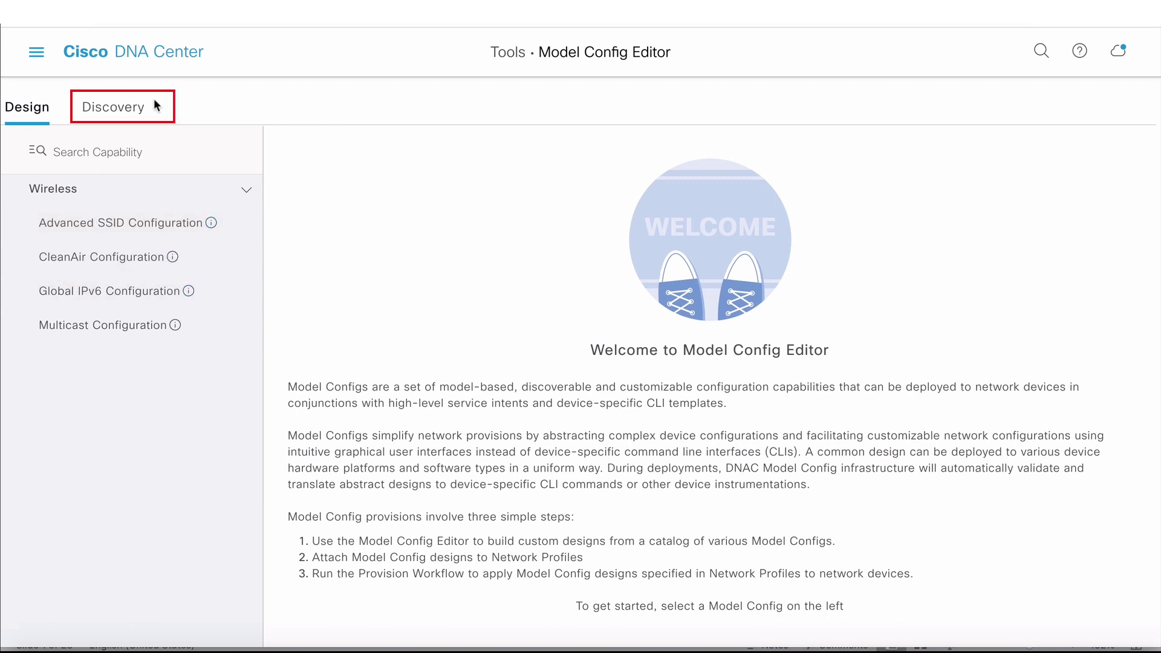
pyautogui.click(129, 109)
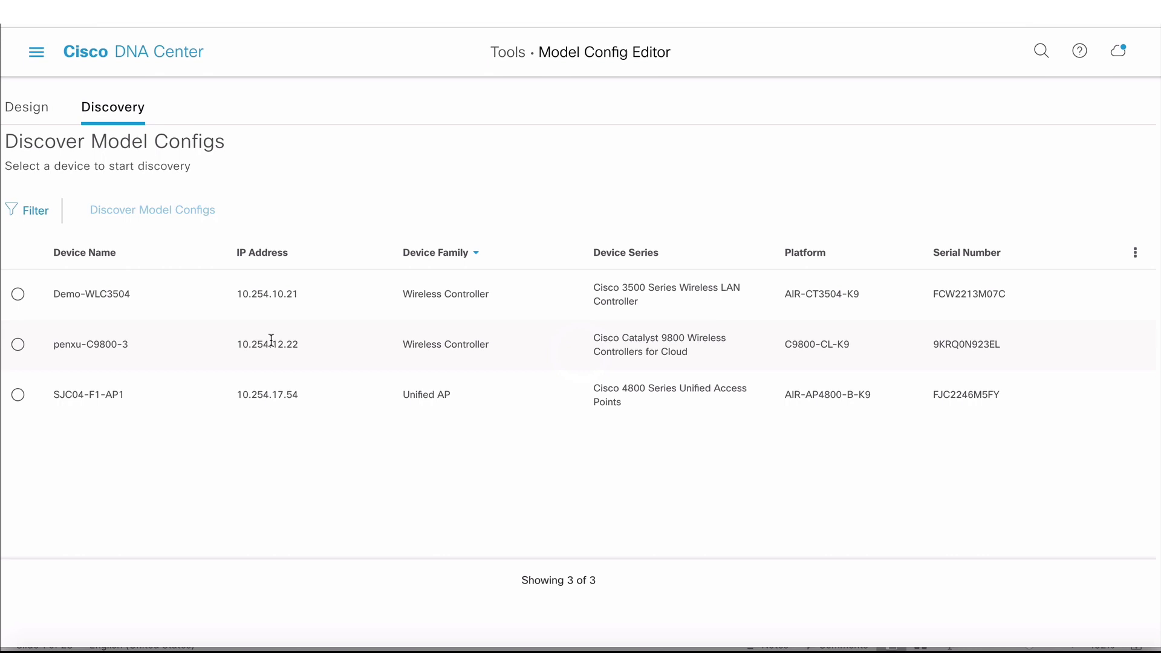
pyautogui.click(18, 294)
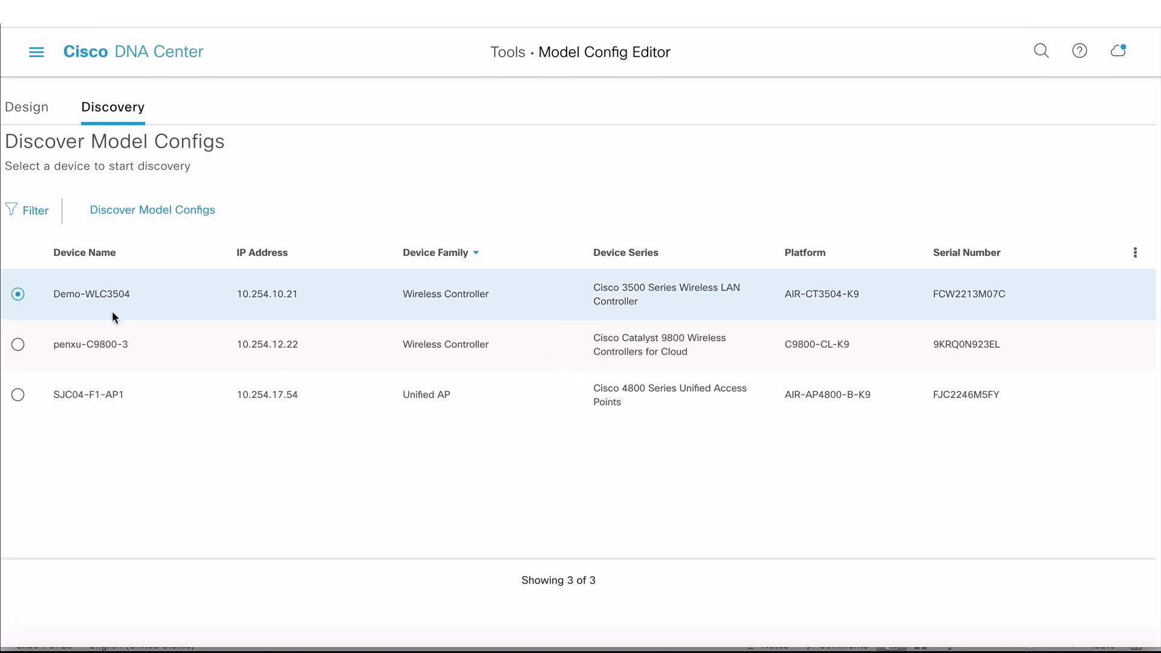
pyautogui.click(146, 211)
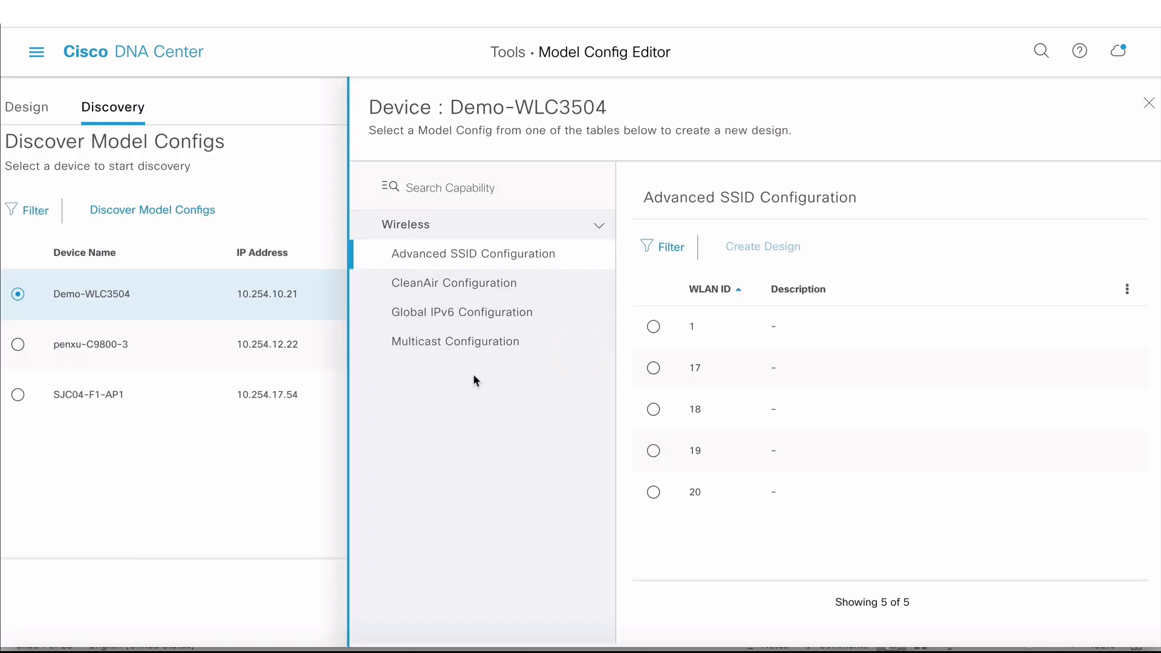
pyautogui.click(482, 284)
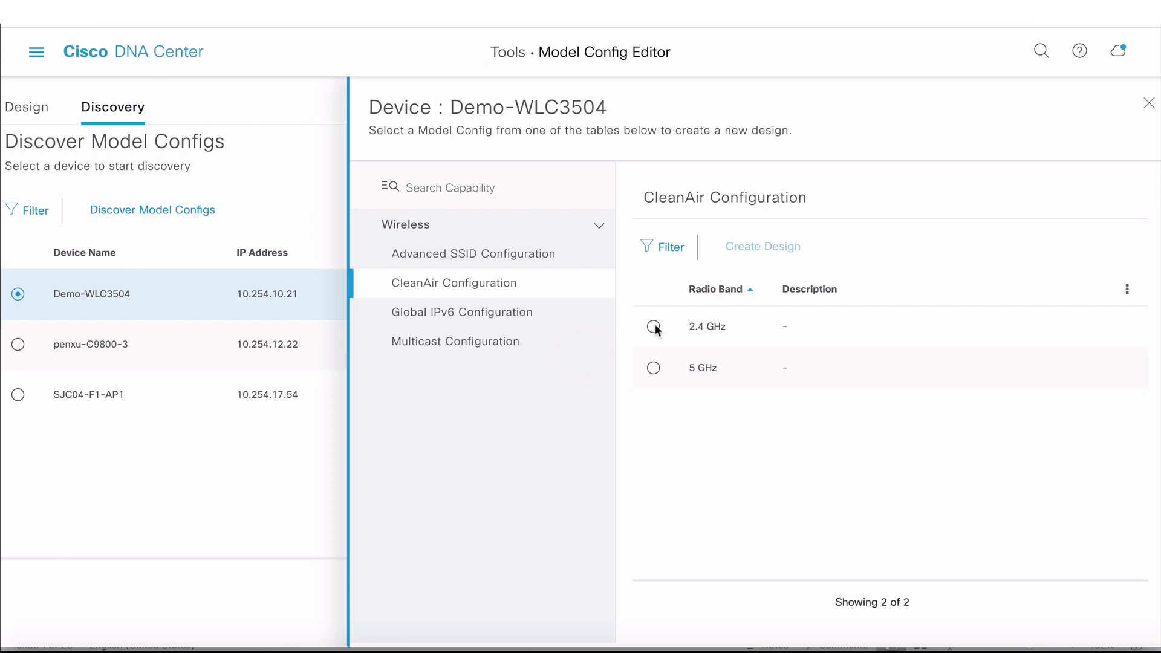
pyautogui.click(653, 328)
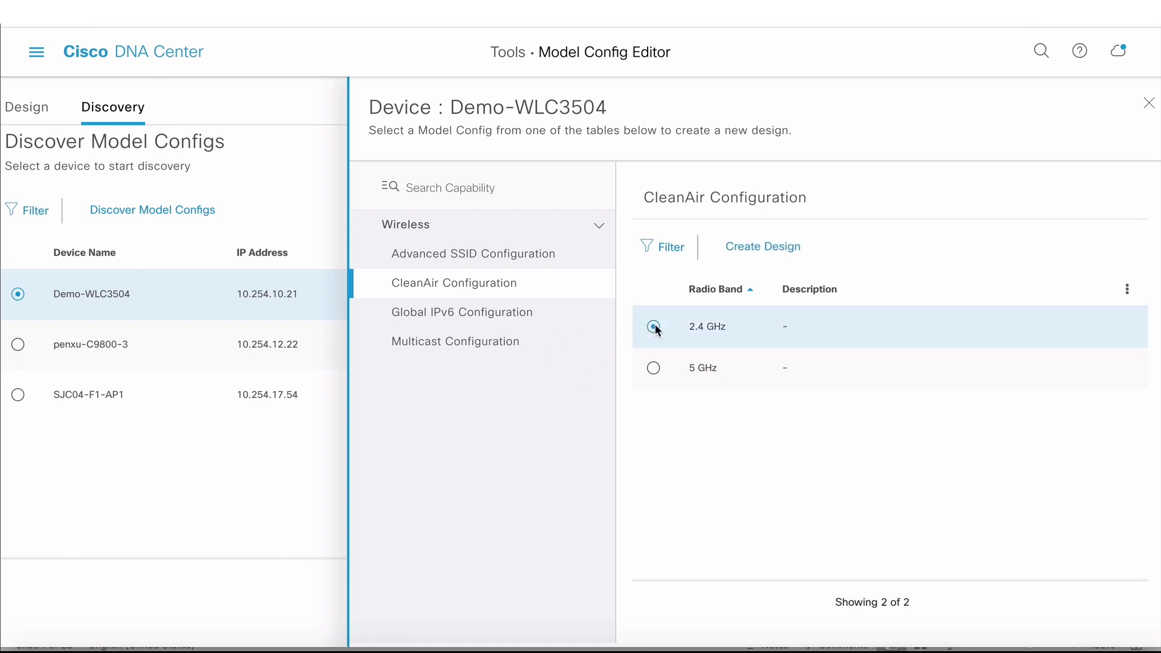
# Start a new design from the 2.4 GHz CleanAir config, named New-demo-config
pyautogui.click(760, 253)
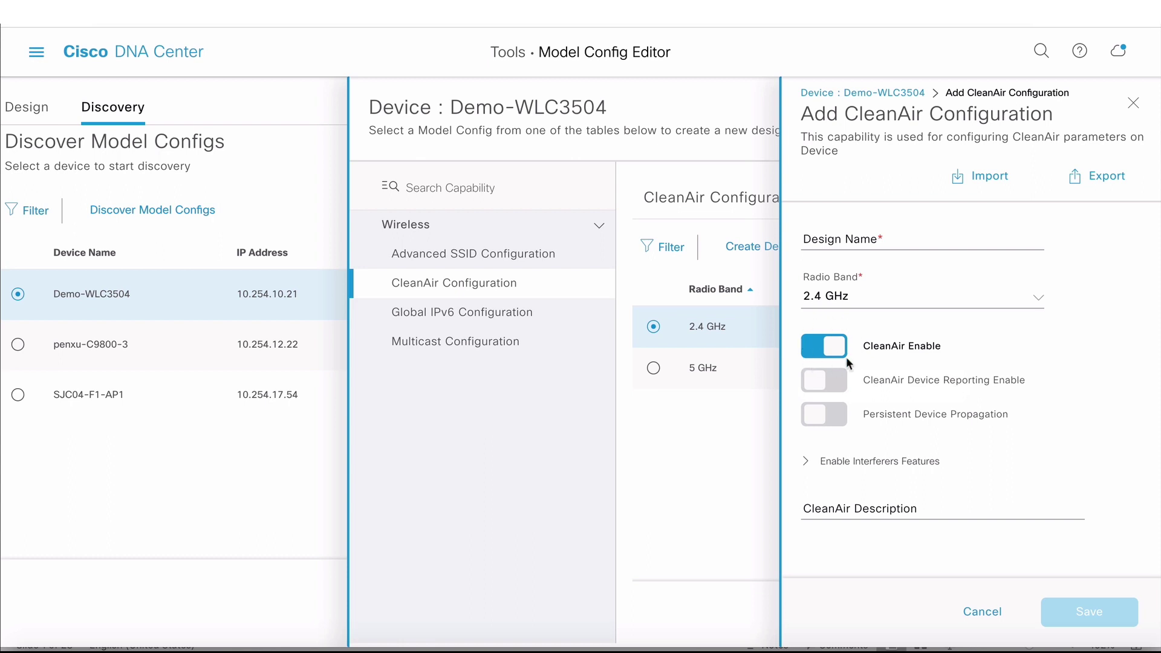
pyautogui.click(808, 462)
pyautogui.scroll(-5, 849, 471)
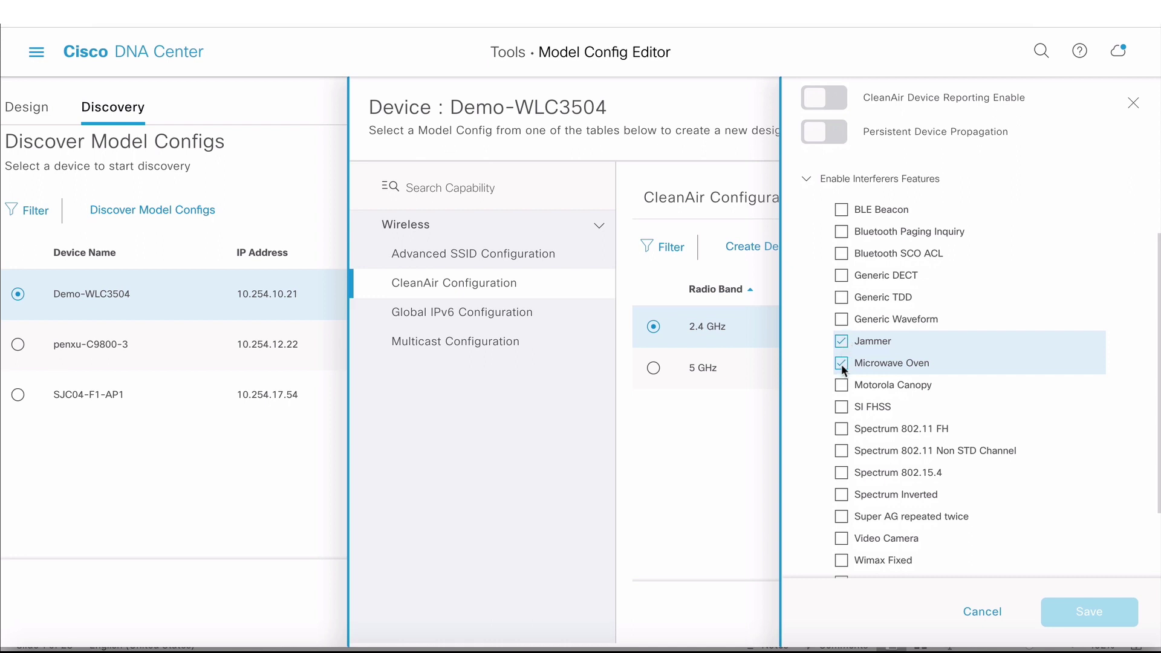
pyautogui.scroll(5, 841, 364)
pyautogui.click(842, 237)
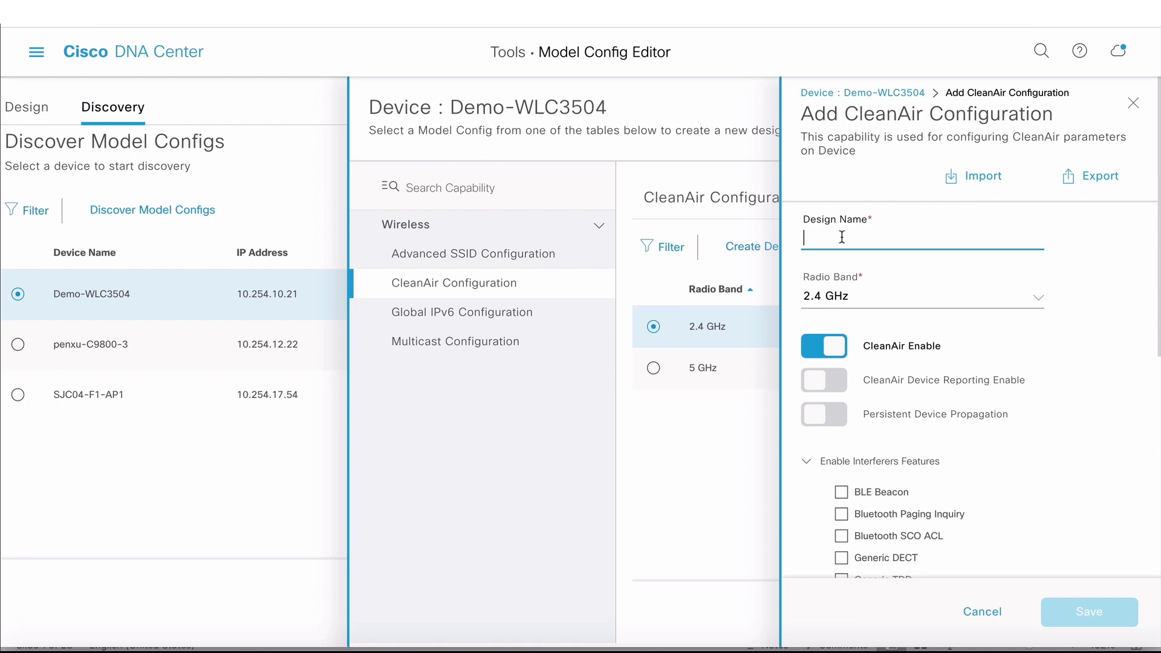
pyautogui.write('New')
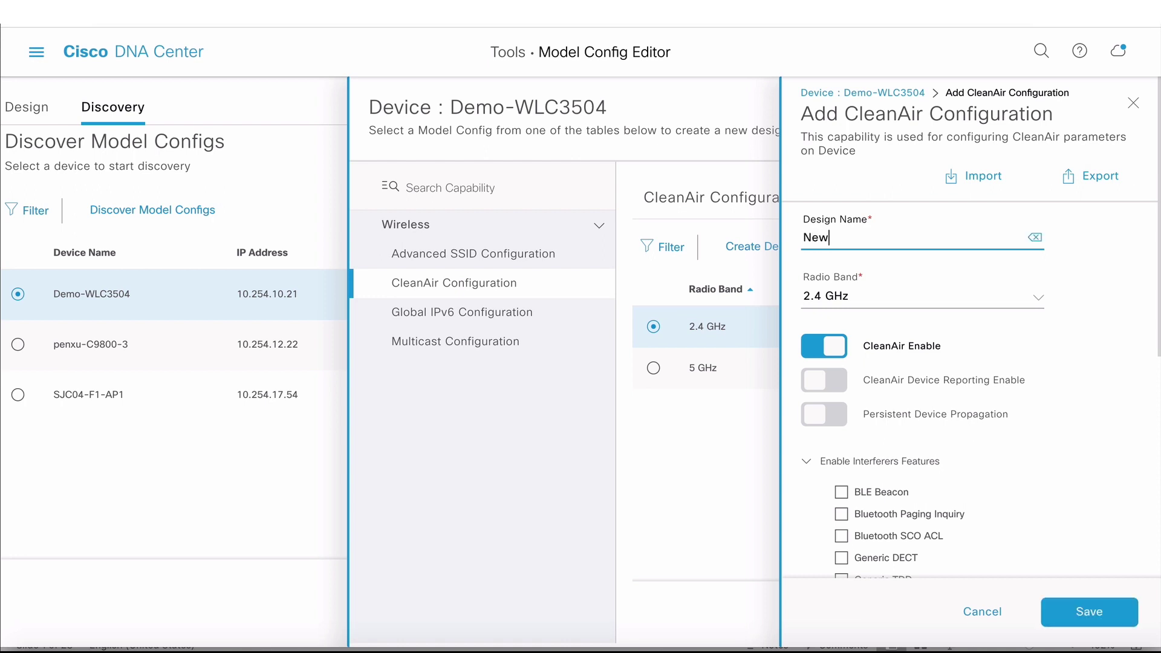
pyautogui.write('-demo-config')
# Turn on device reporting and enable BLE Beacon, Bluetooth Paging Inquiry, Spectrum 802.11 FH and Video Camera interferers
pyautogui.click(831, 384)
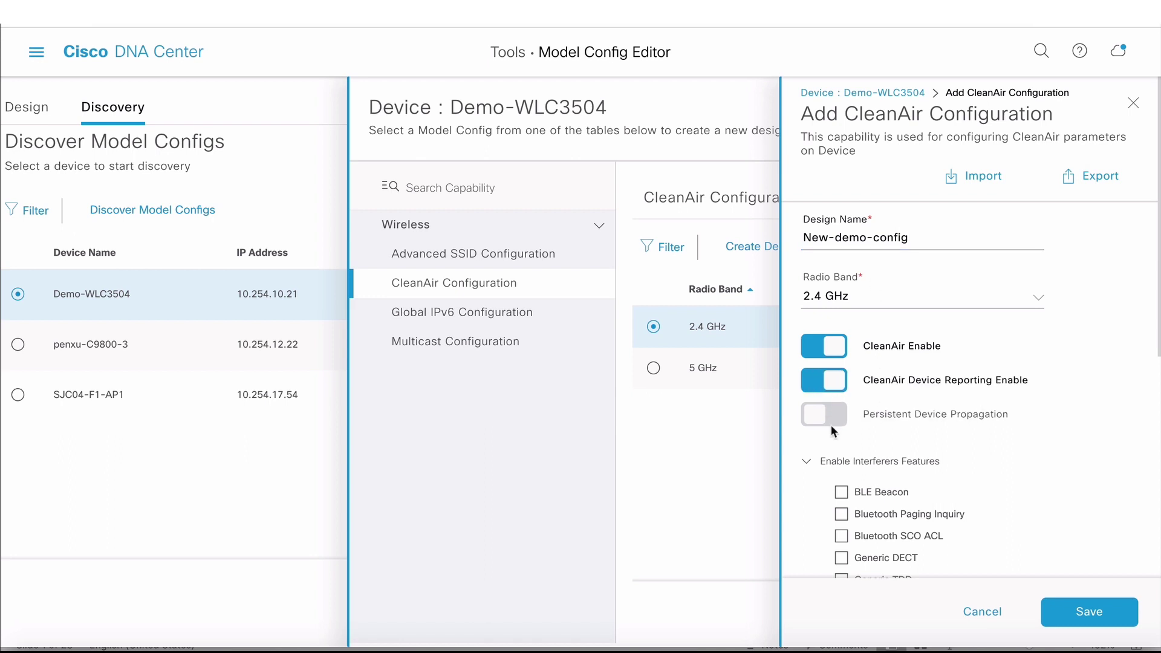
pyautogui.scroll(-4, 830, 425)
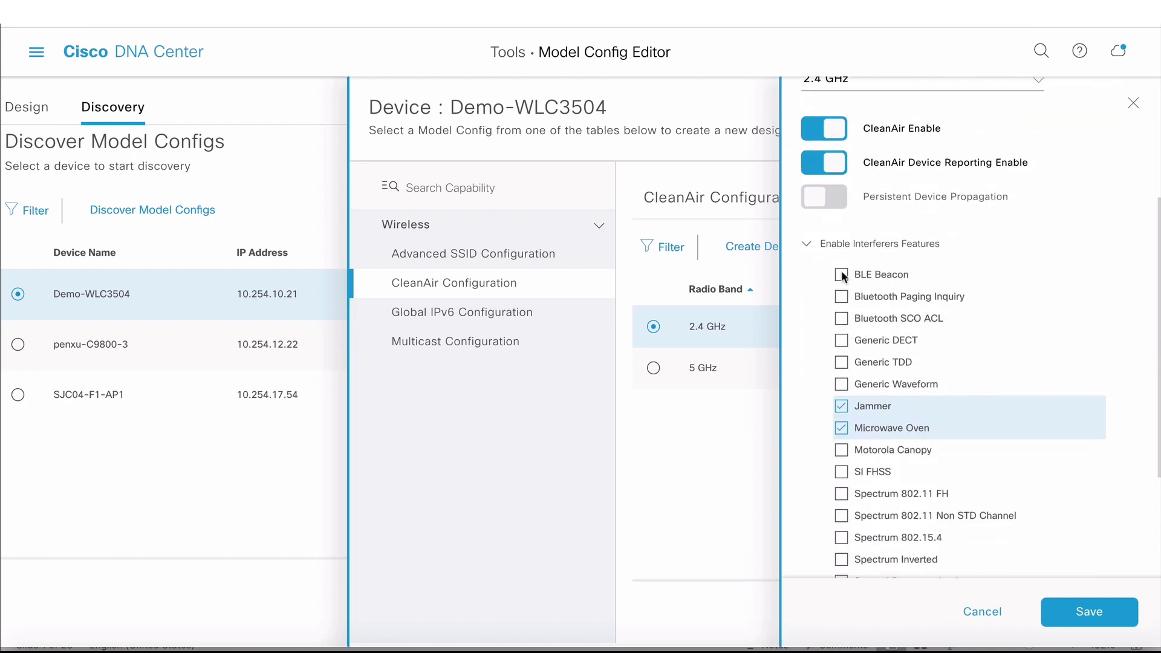
pyautogui.click(842, 275)
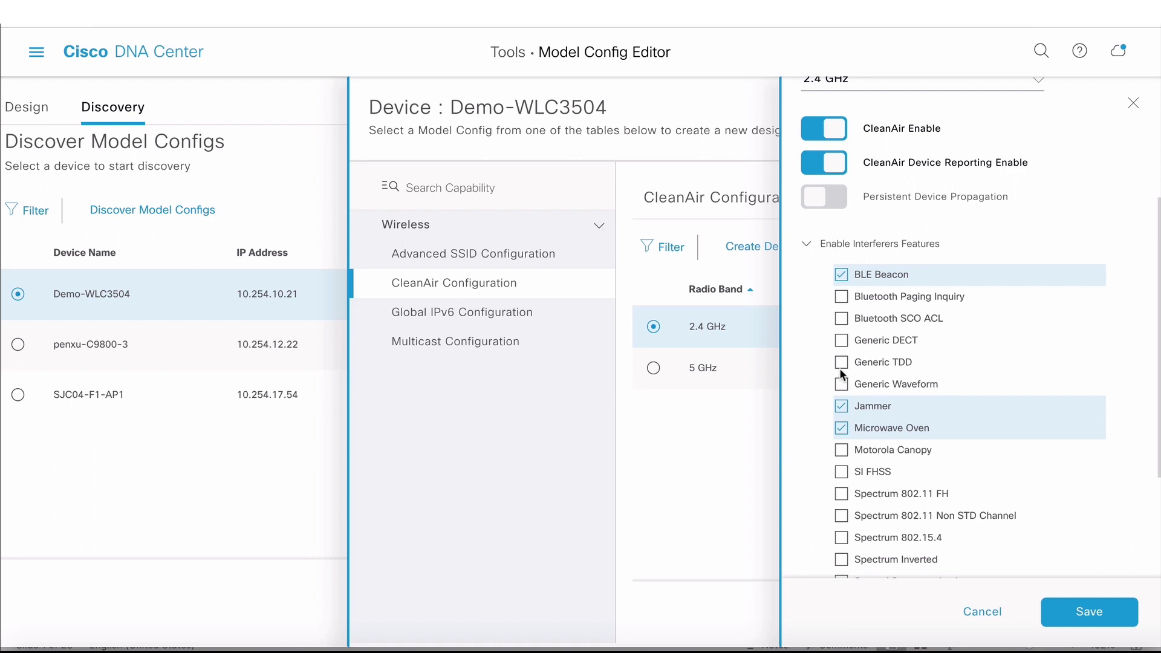
pyautogui.click(841, 296)
pyautogui.scroll(-1, 858, 453)
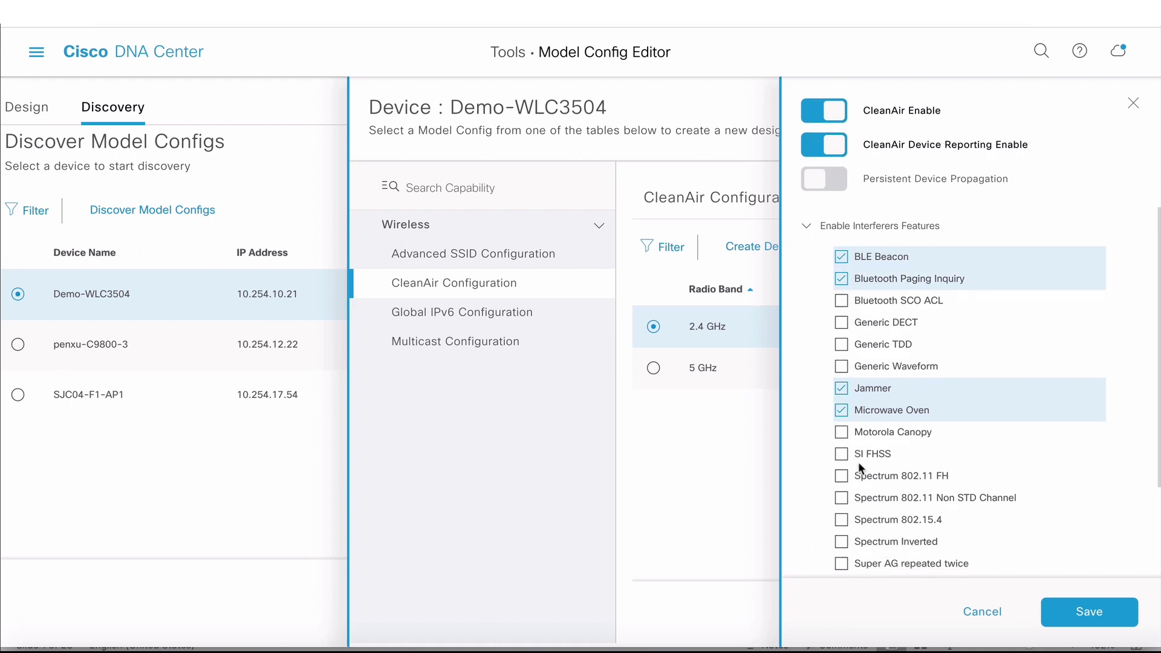
pyautogui.scroll(-3, 858, 447)
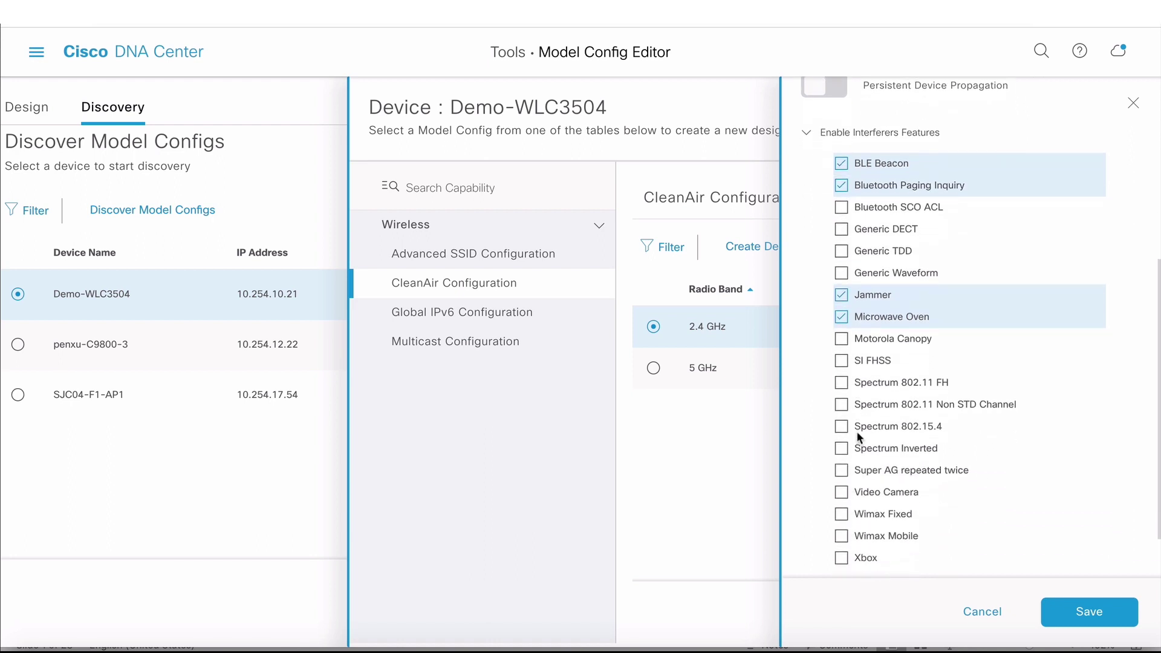
pyautogui.click(841, 382)
pyautogui.click(841, 495)
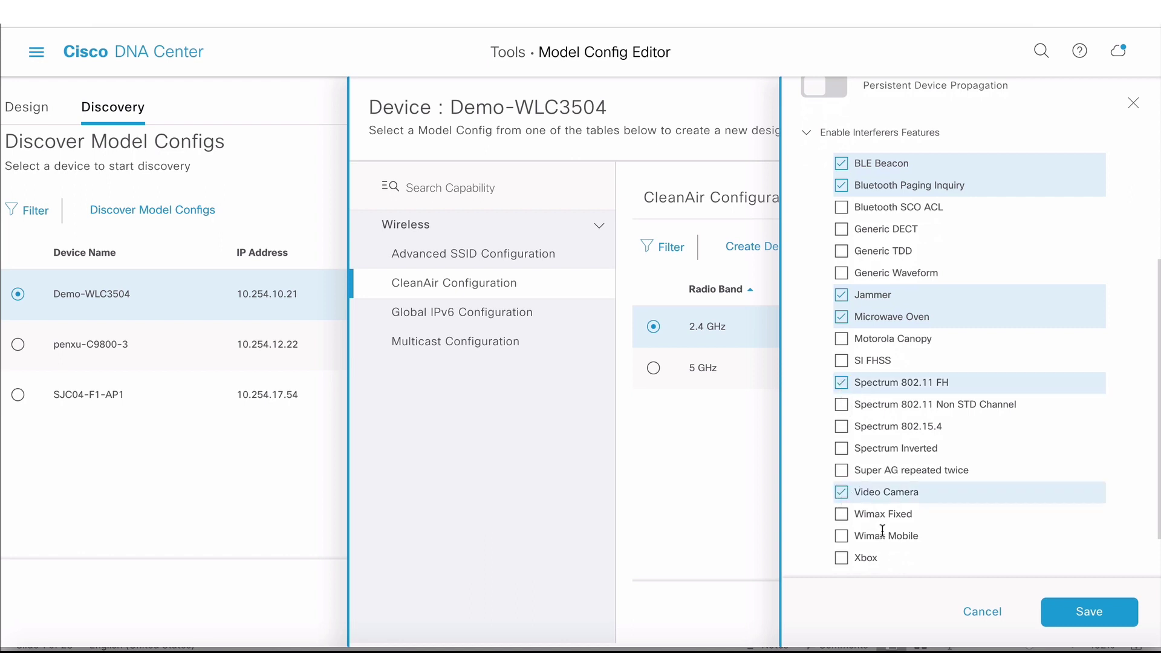
pyautogui.scroll(-2, 882, 532)
# Enter the description new-design2020 and save the design
pyautogui.click(865, 541)
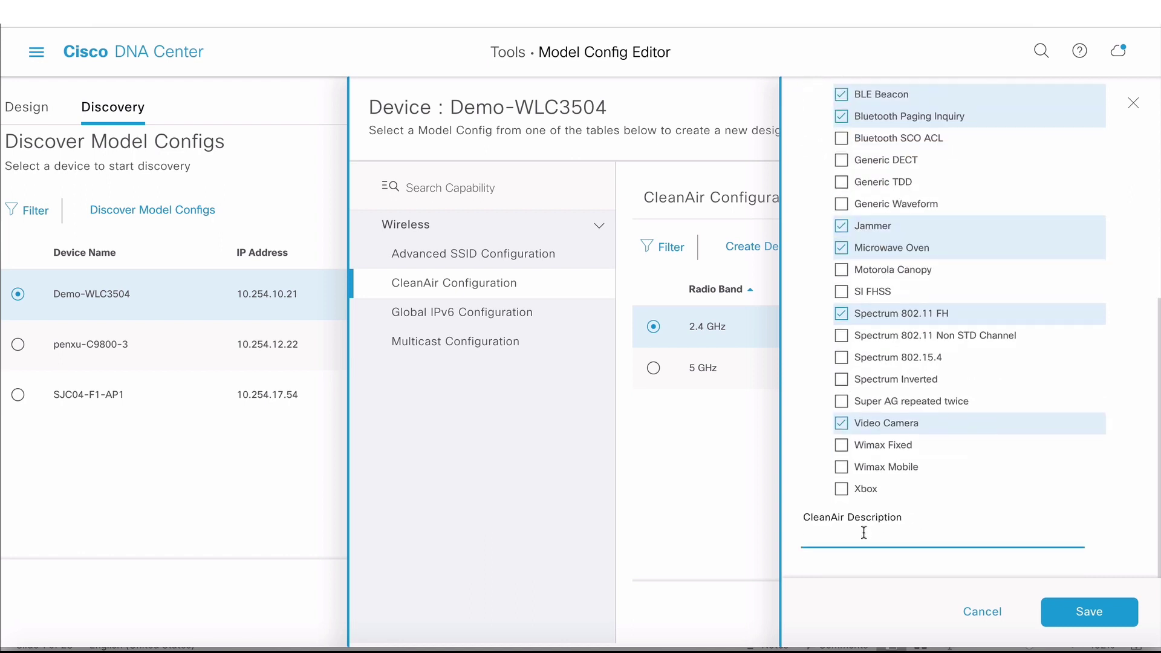
pyautogui.write('nw')
pyautogui.press('BackSpace')
pyautogui.write('ew-design20220')
pyautogui.press('BackSpace')
pyautogui.write('0')
pyautogui.click(1089, 615)
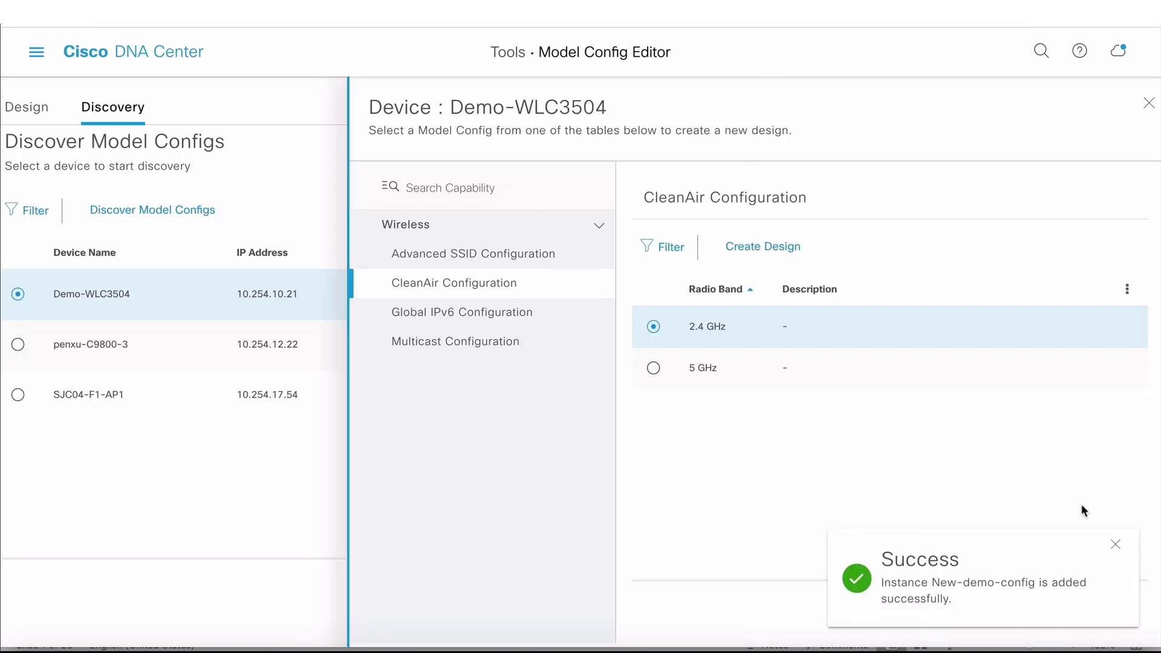
# List the CleanAir Configuration design instances on the Design tab: Demo, new-clean-air, New-demo-config
pyautogui.click(1149, 111)
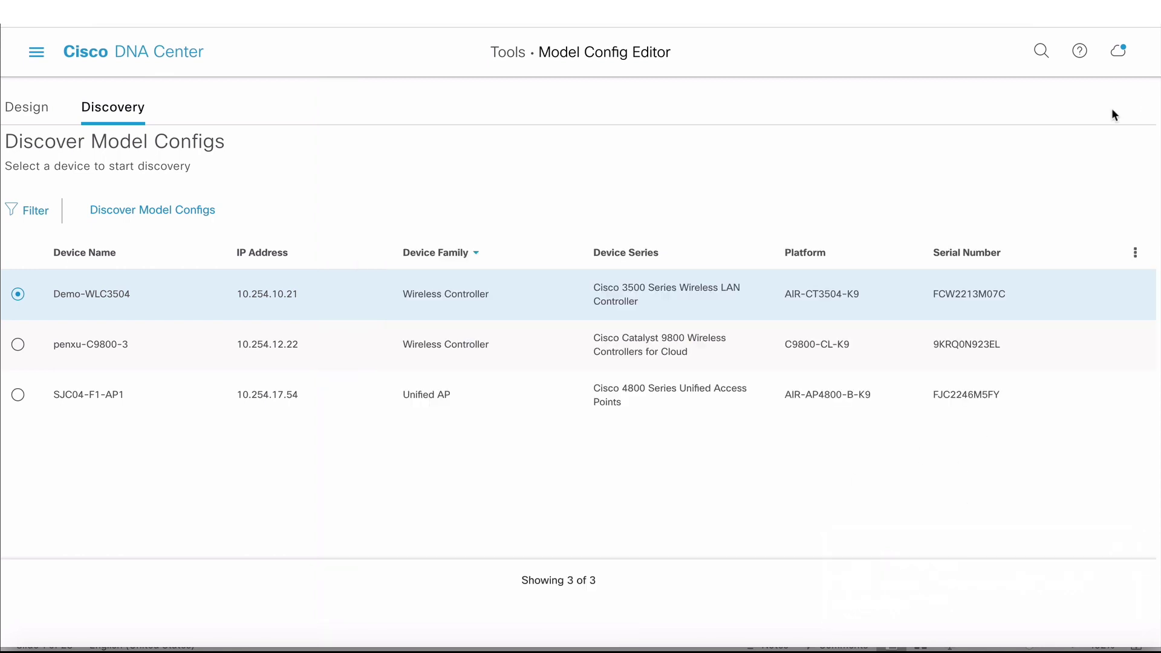
pyautogui.click(36, 111)
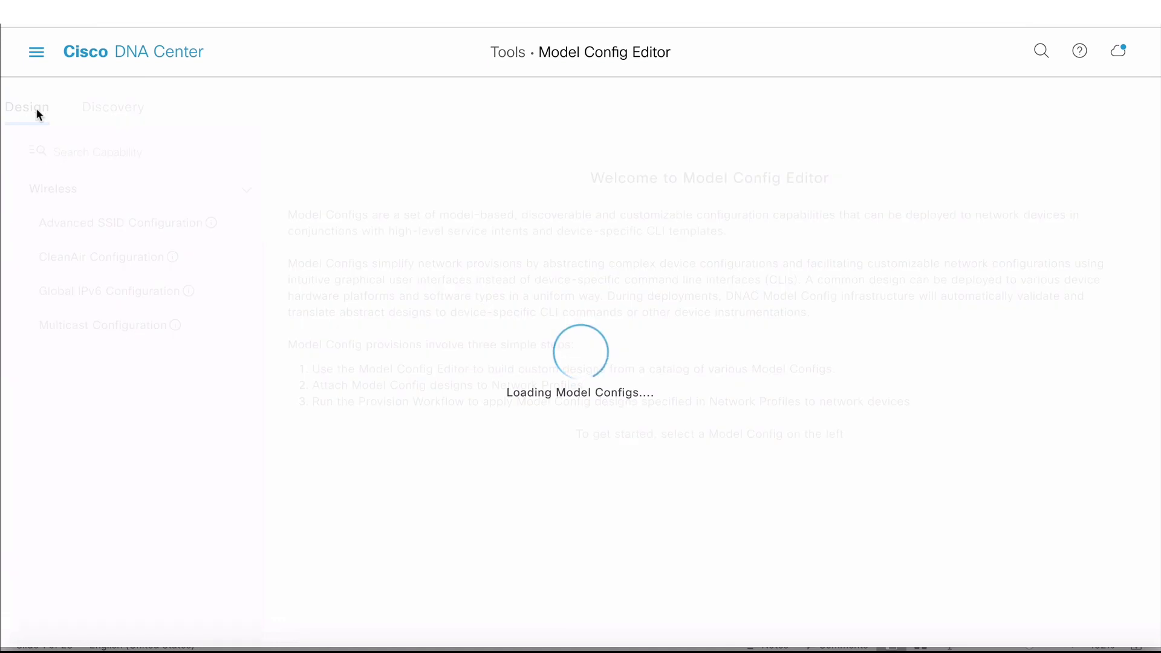
pyautogui.click(149, 259)
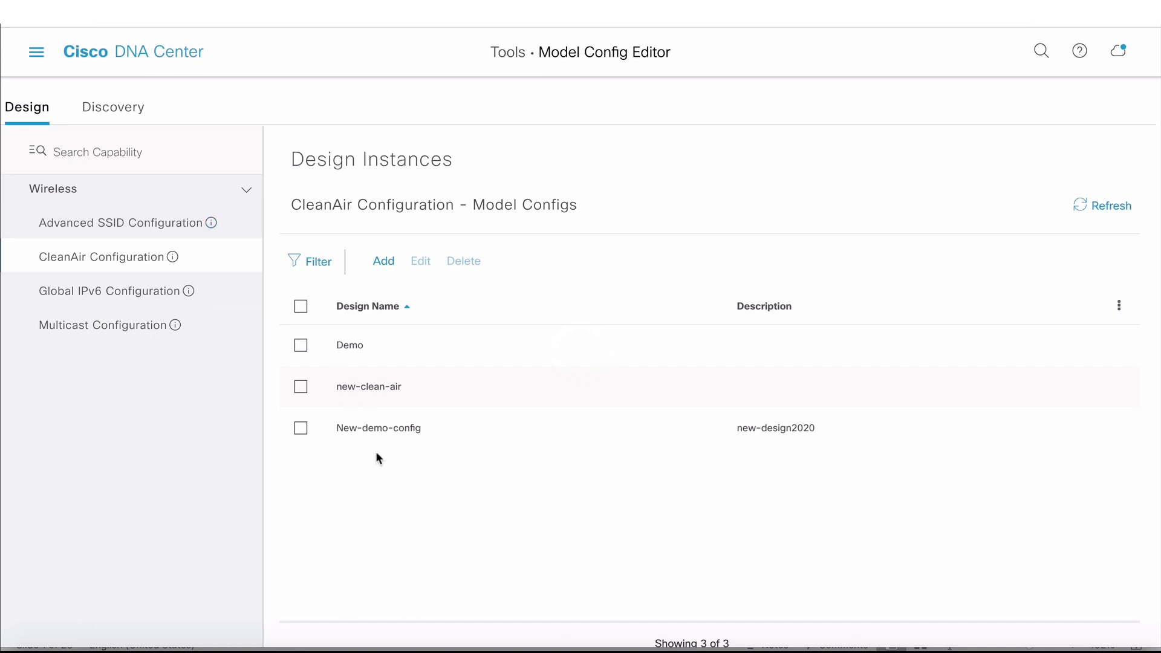
# Go to Design > Network Profiles, where the wireless sevt-profile is listed
pyautogui.click(37, 59)
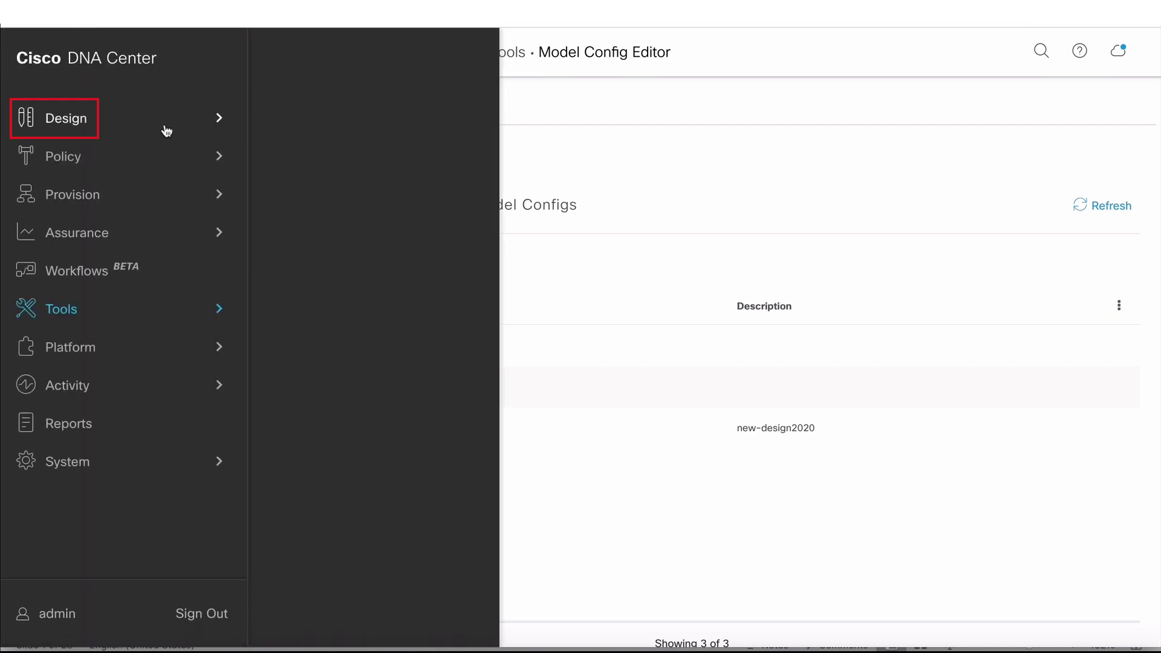
pyautogui.moveTo(164, 127)
pyautogui.click(362, 218)
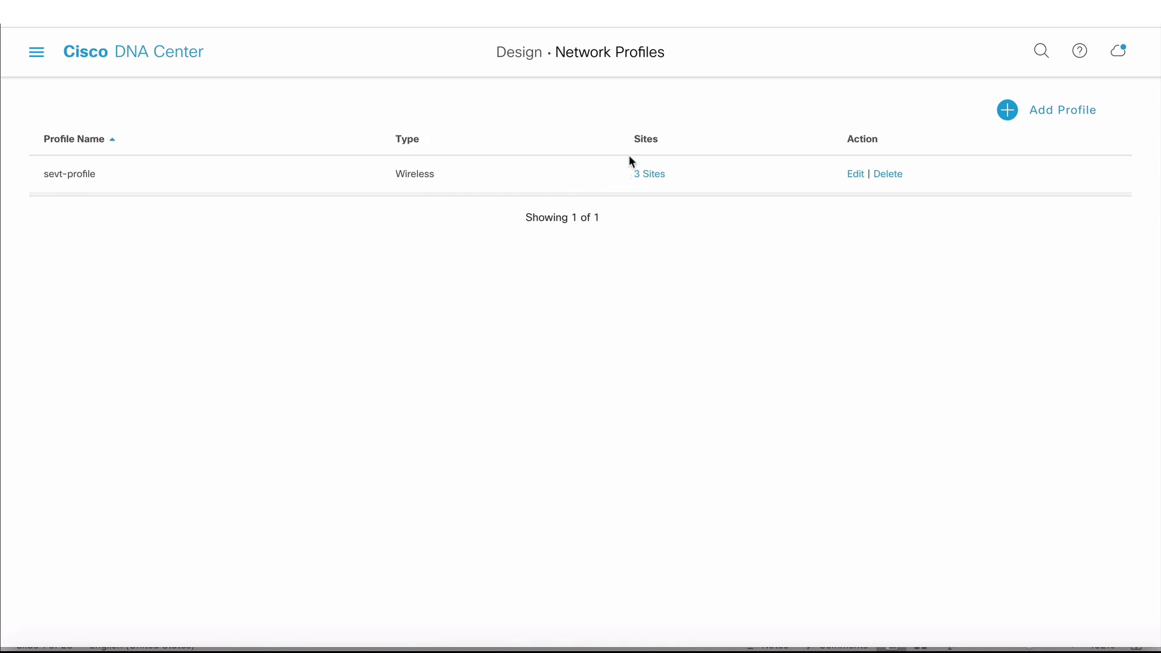
# Edit sevt-profile and scroll down to its Attach Model Configs section
pyautogui.click(855, 174)
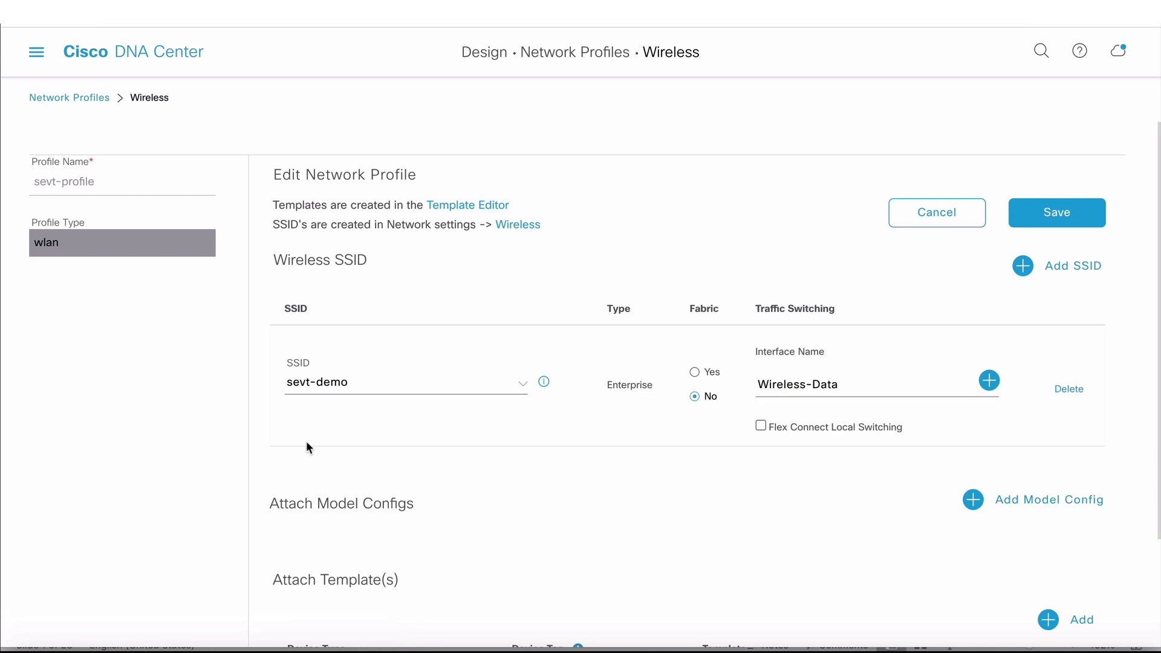
pyautogui.scroll(-2, 306, 441)
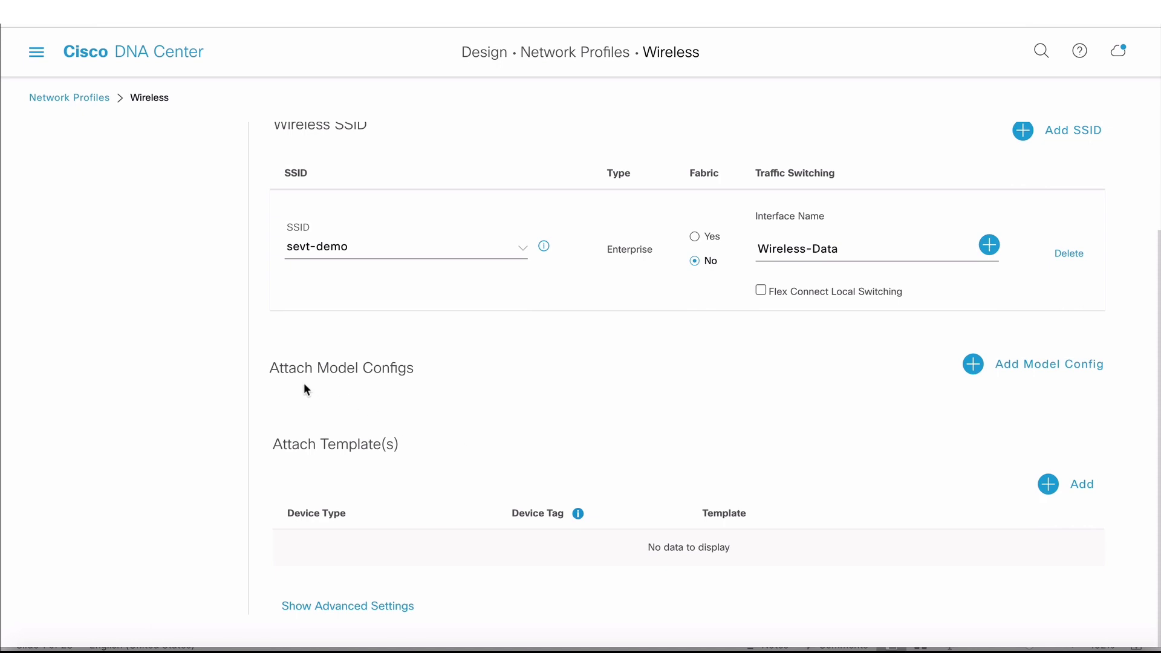
# Add a model config to the profile for device type Cisco 3504 Wireless LAN Controller
pyautogui.click(973, 364)
pyautogui.click(861, 224)
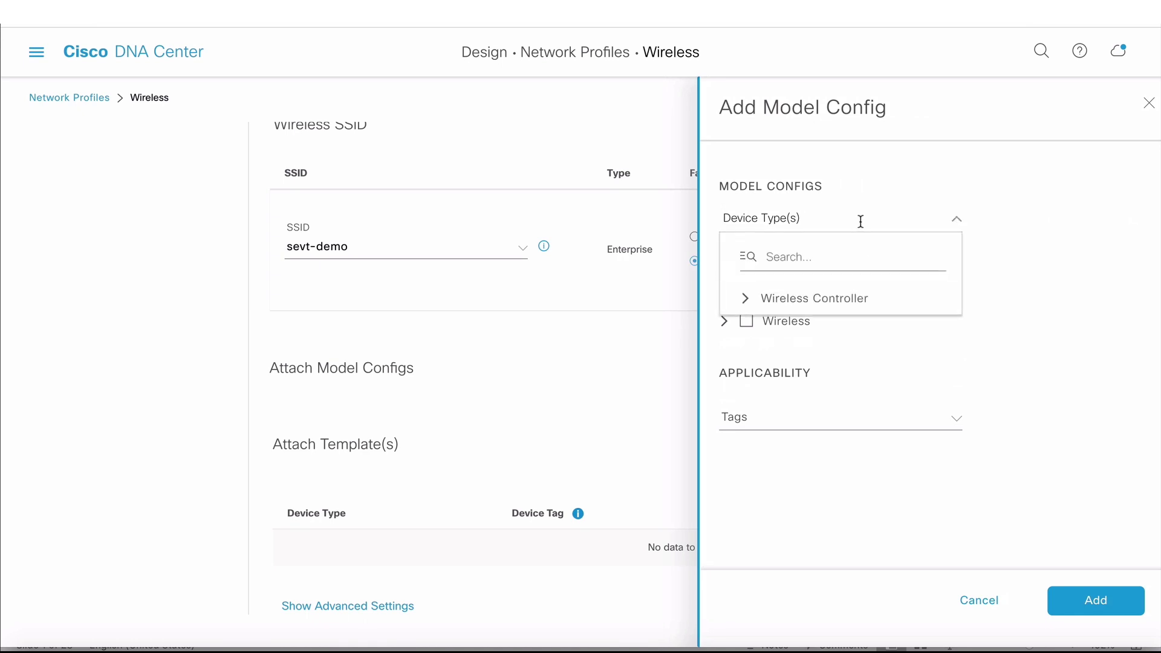
pyautogui.click(746, 299)
pyautogui.scroll(-5, 760, 373)
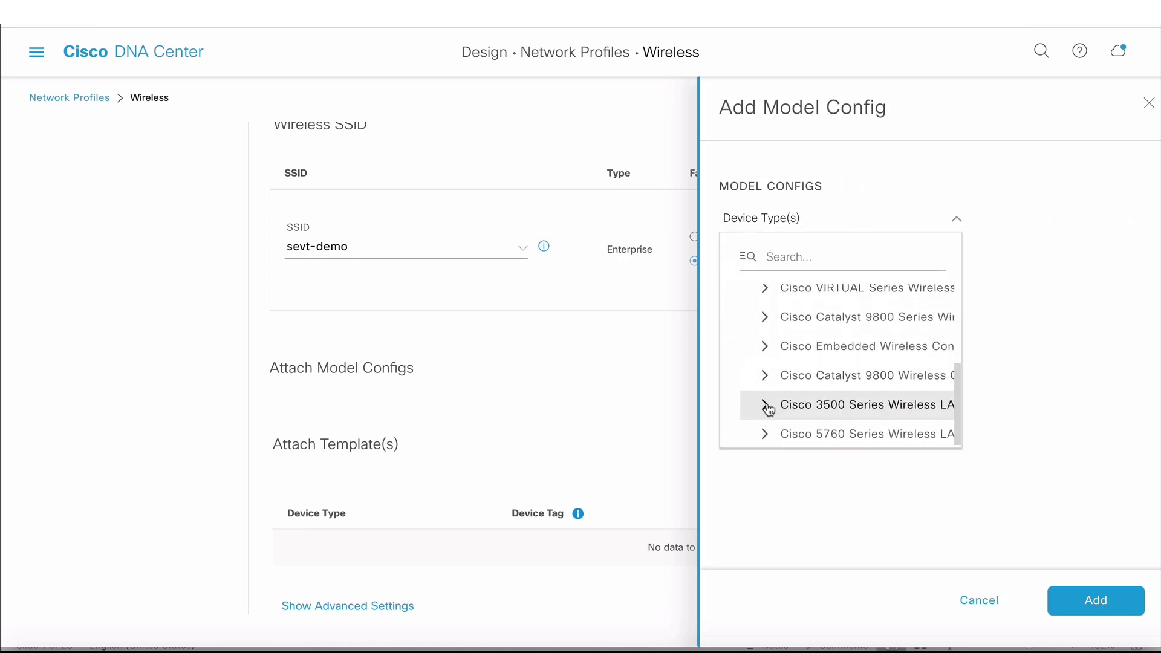
pyautogui.click(764, 409)
pyautogui.click(839, 435)
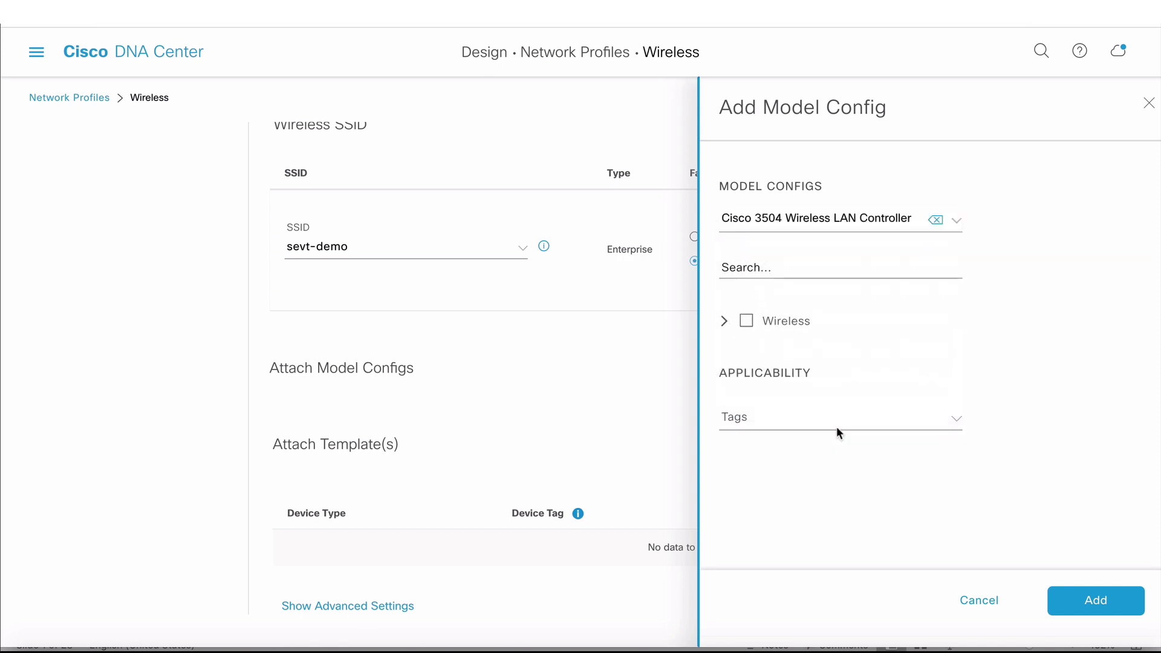
# Attach the New-demo-config CleanAir configuration and save sevt-profile
pyautogui.click(747, 328)
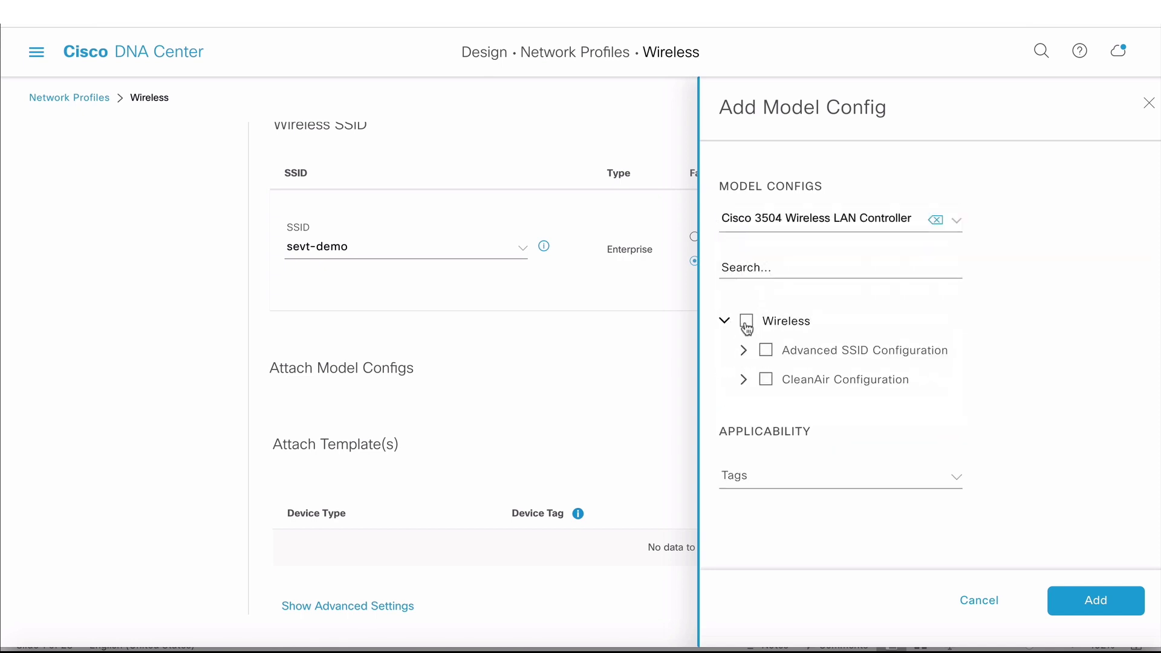
pyautogui.click(764, 382)
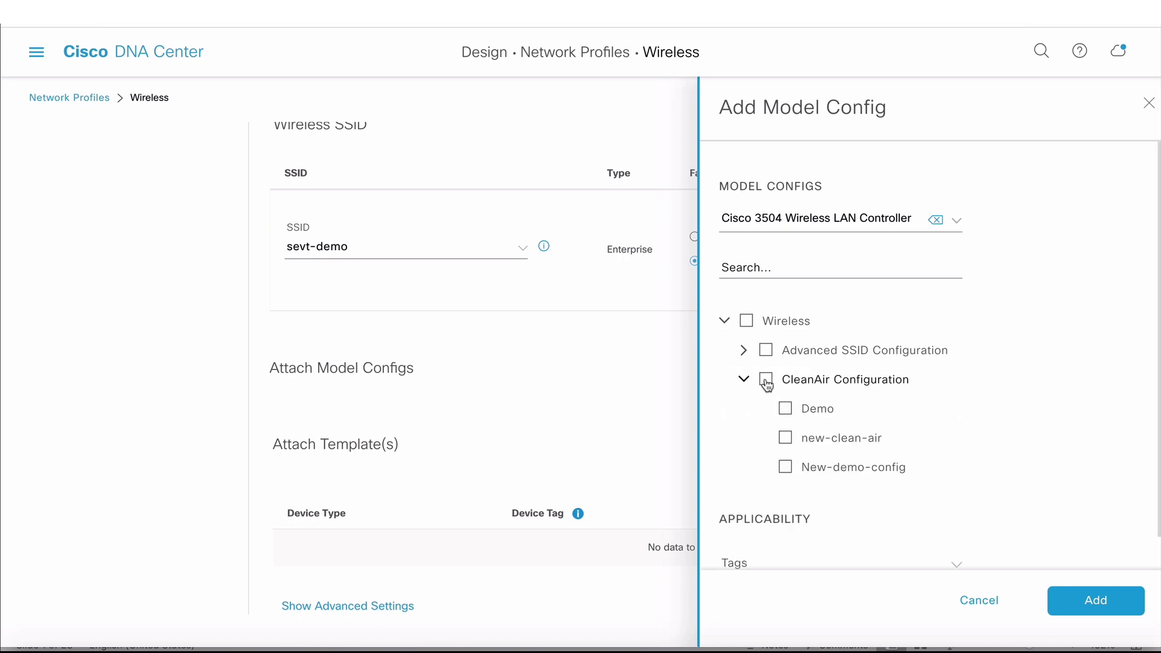
pyautogui.click(787, 469)
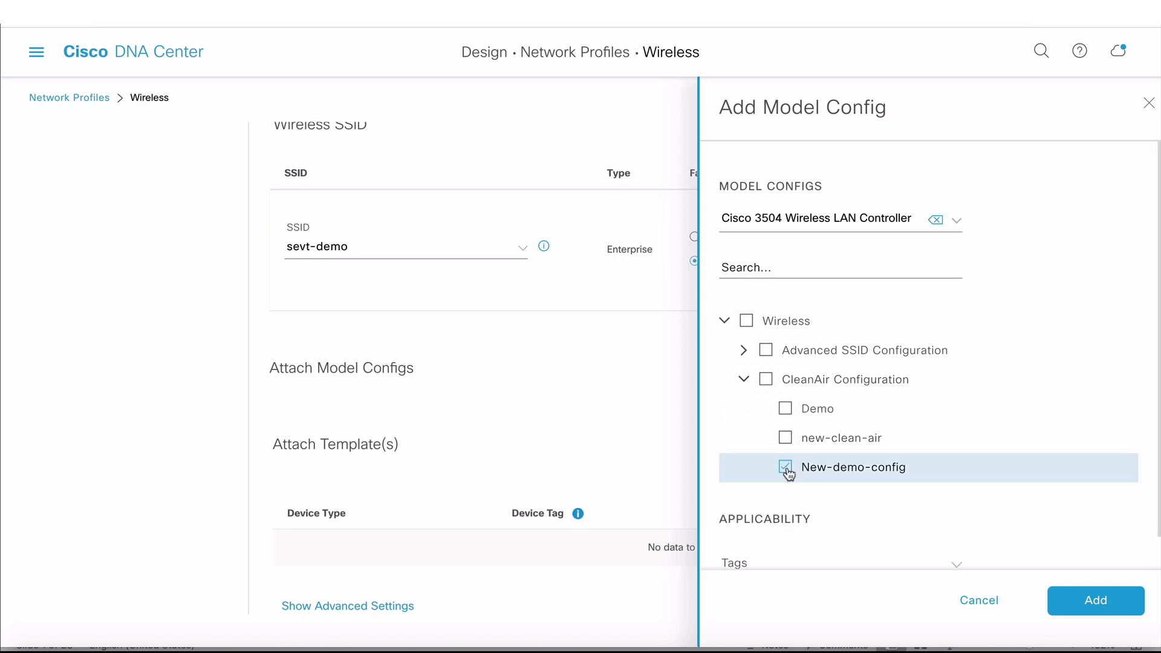
pyautogui.click(1096, 600)
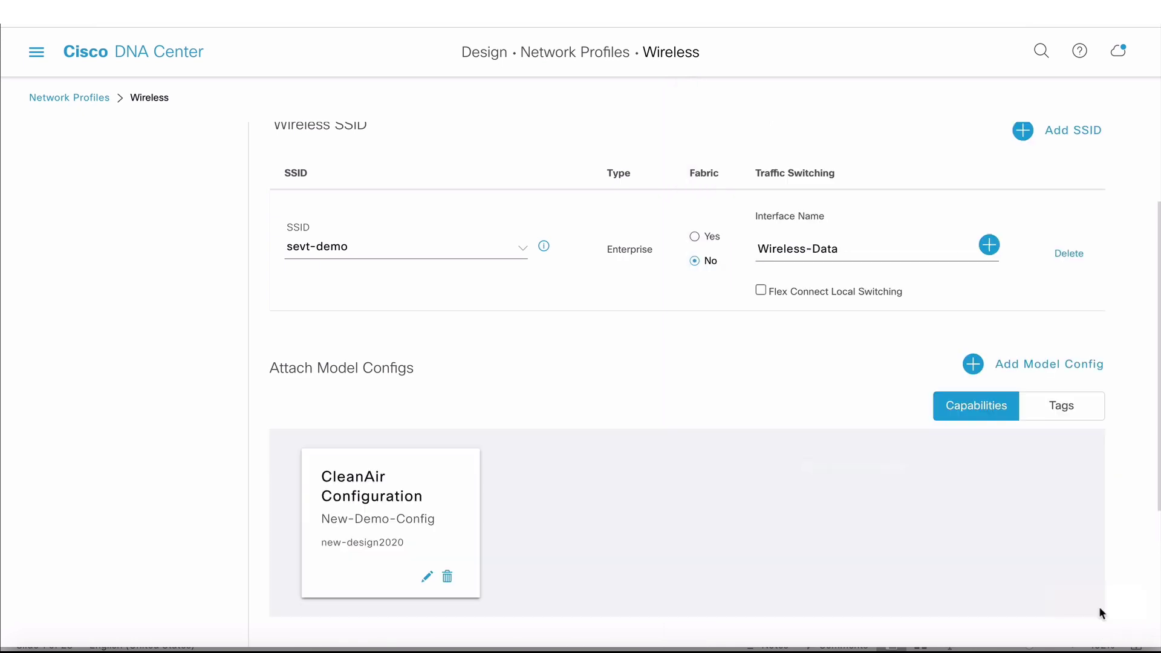
pyautogui.scroll(-4, 754, 538)
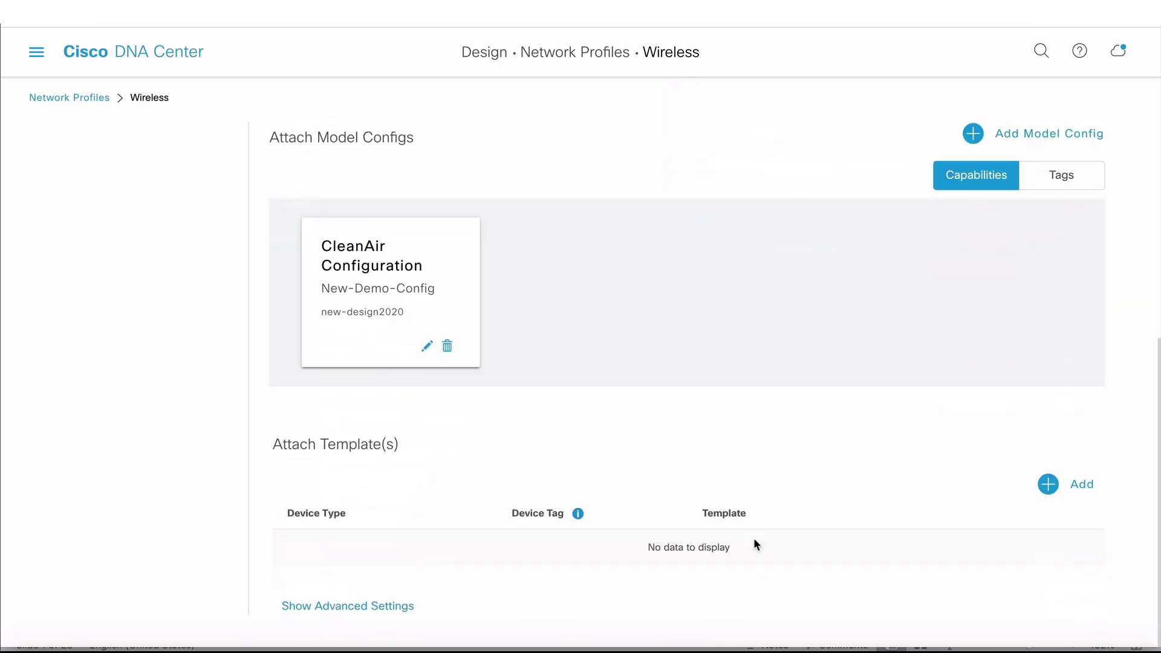
pyautogui.scroll(6, 753, 538)
pyautogui.click(1048, 219)
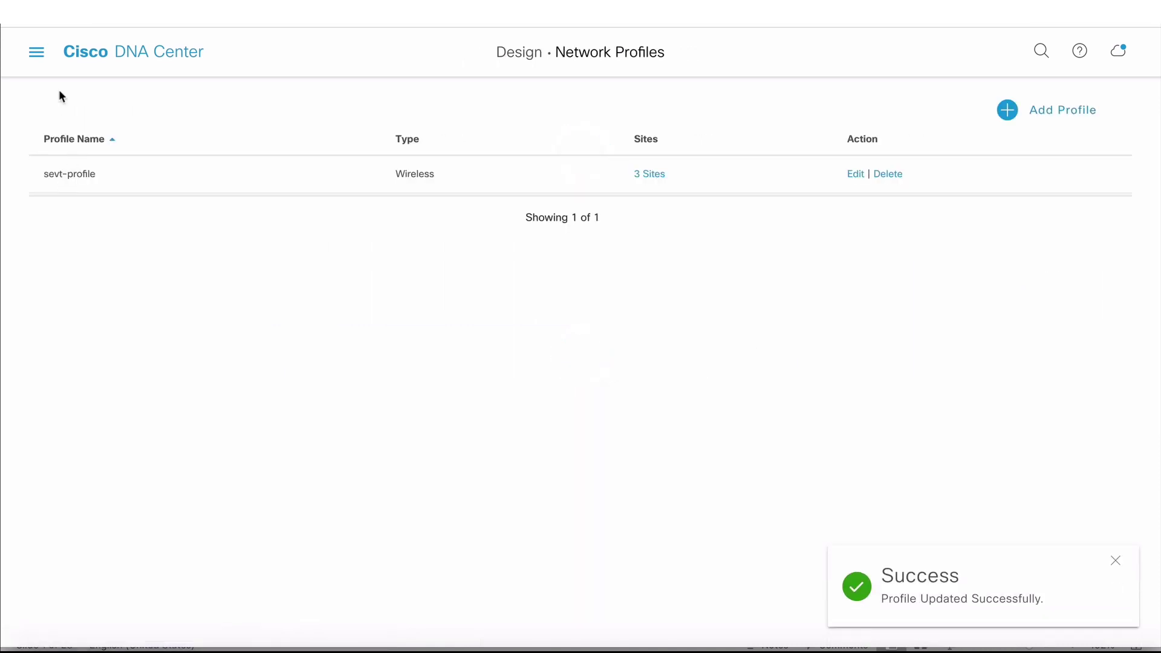
# In Provision > Inventory, select Demo-WLC3504 at site SJC05 and open its Actions menu
pyautogui.click(36, 54)
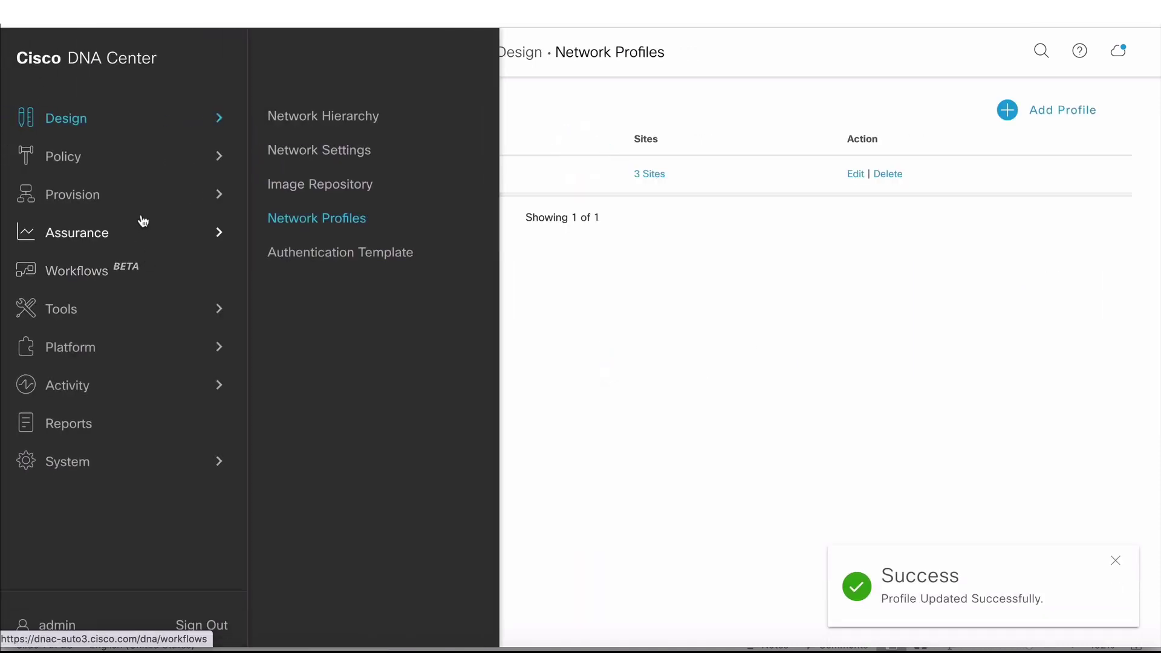
pyautogui.click(125, 197)
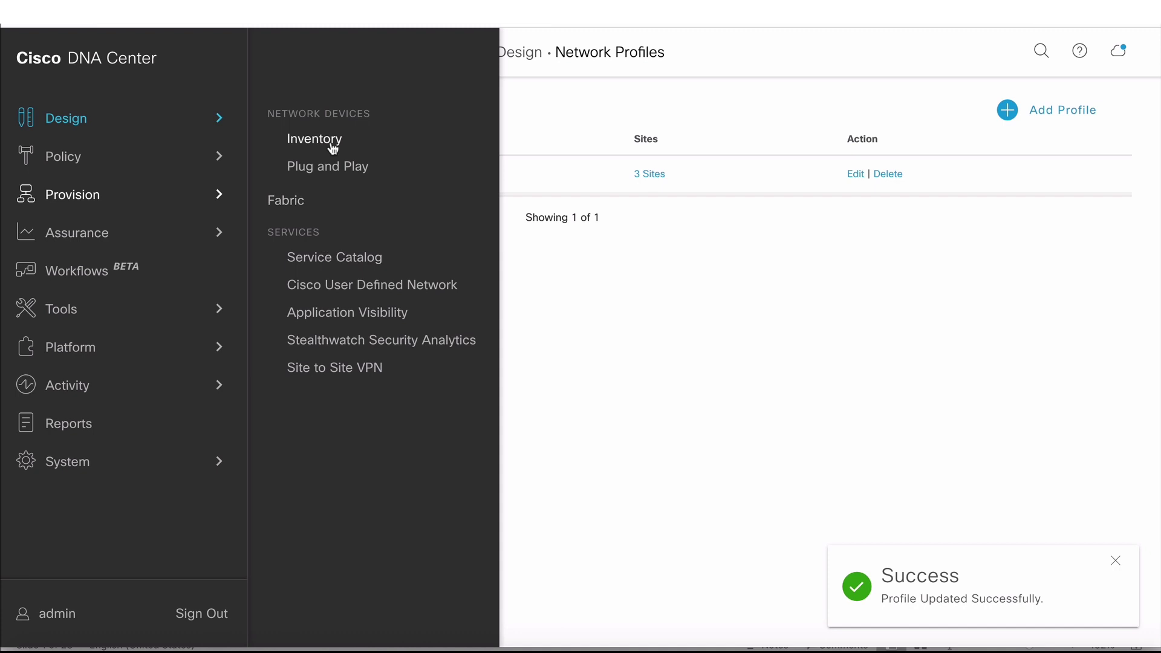
pyautogui.click(326, 143)
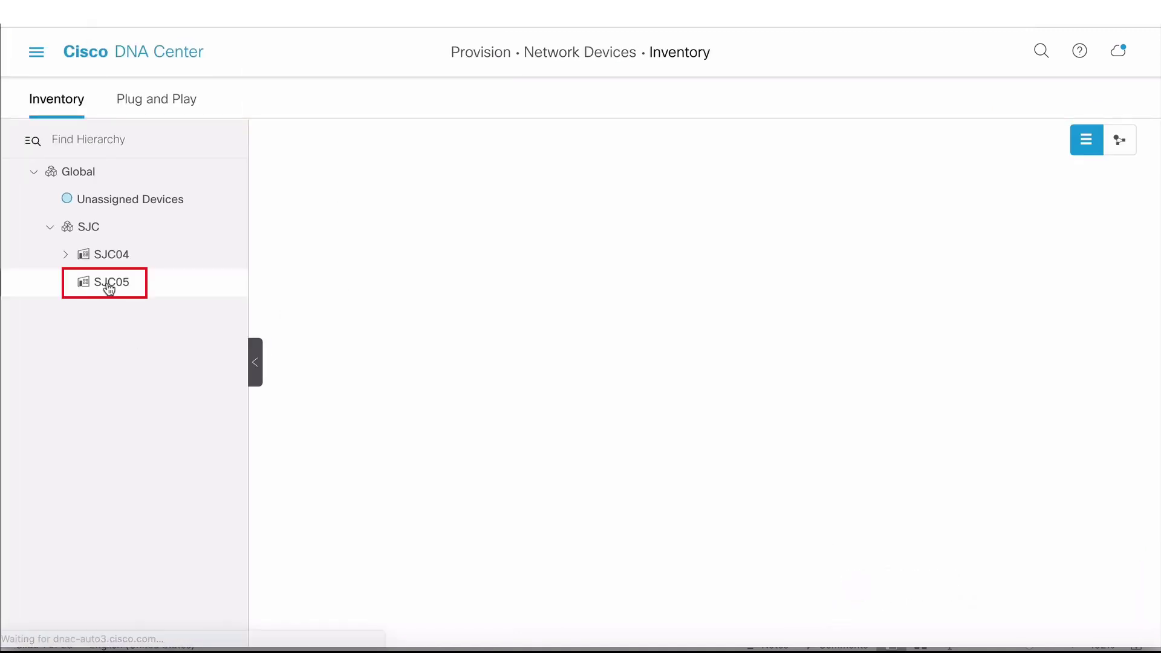
pyautogui.click(107, 283)
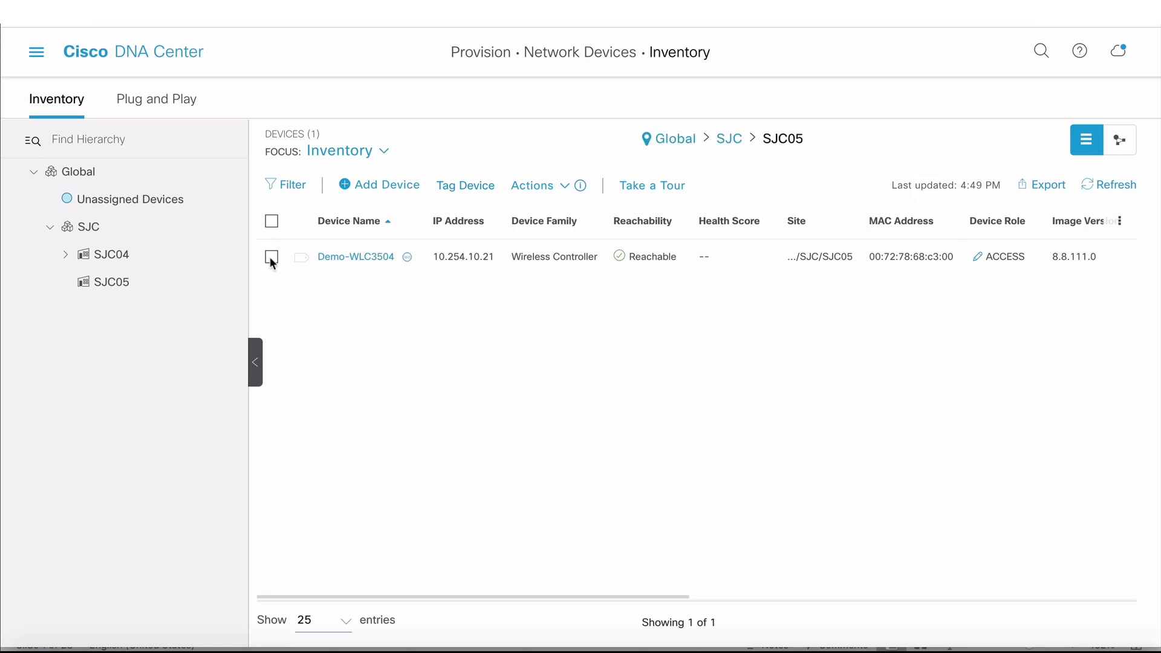
pyautogui.click(271, 256)
pyautogui.click(555, 187)
# Provision Demo-WLC3504 through site assignment and settings to the Model Configuration step showing New-demo-config
pyautogui.moveTo(568, 283)
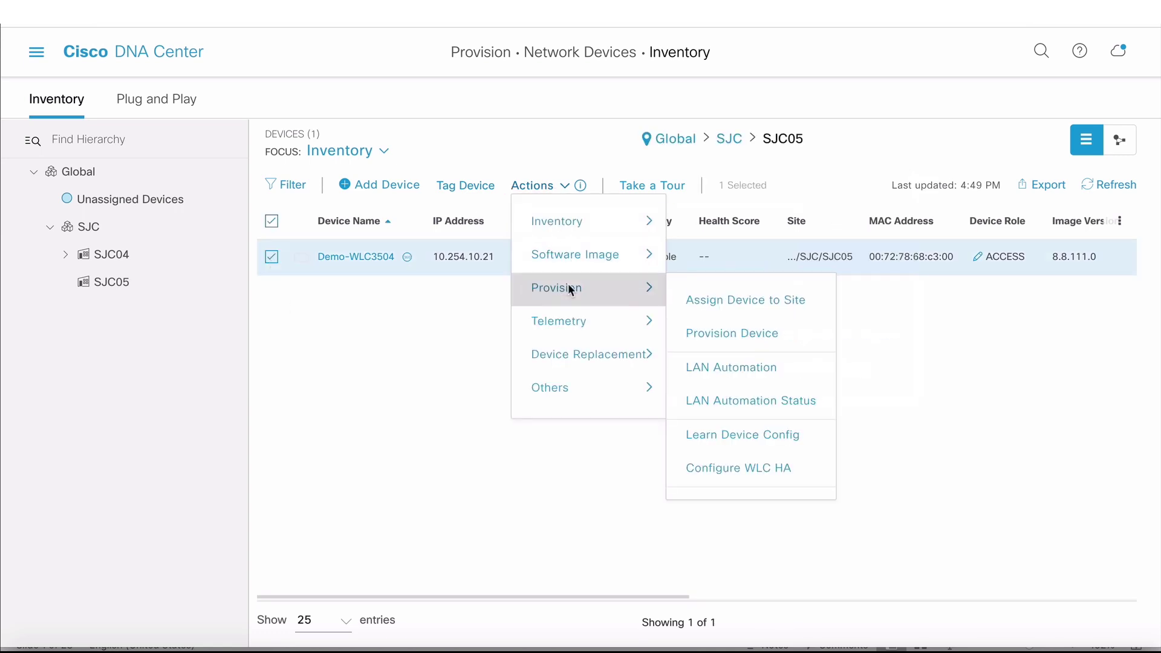
pyautogui.click(751, 341)
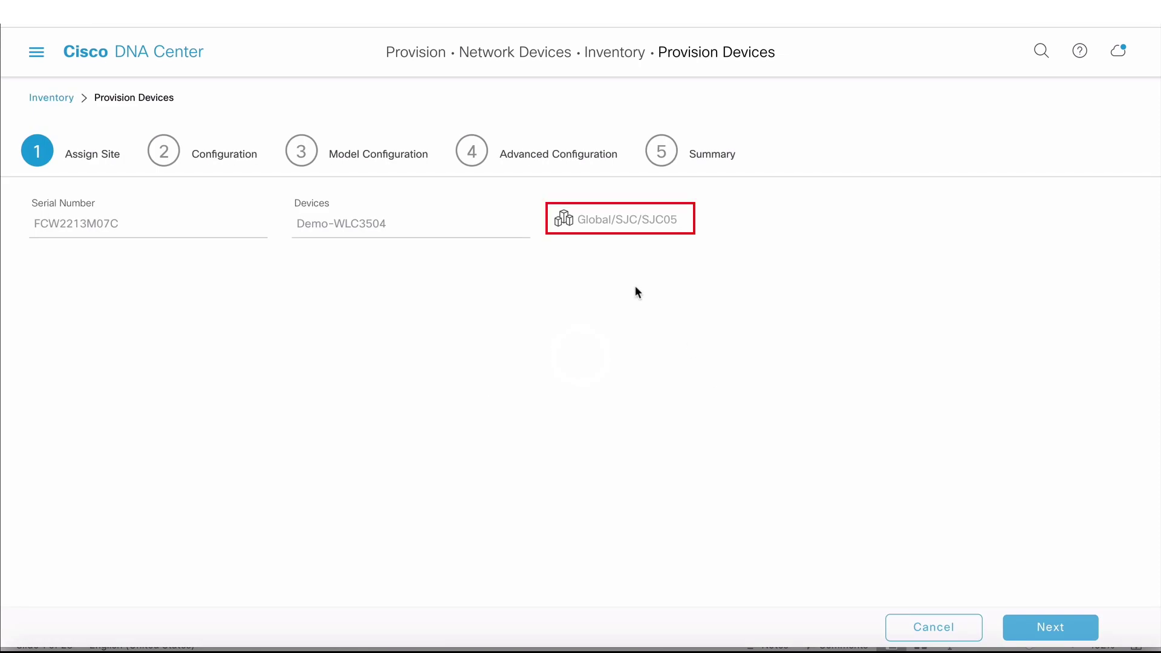
pyautogui.click(1033, 621)
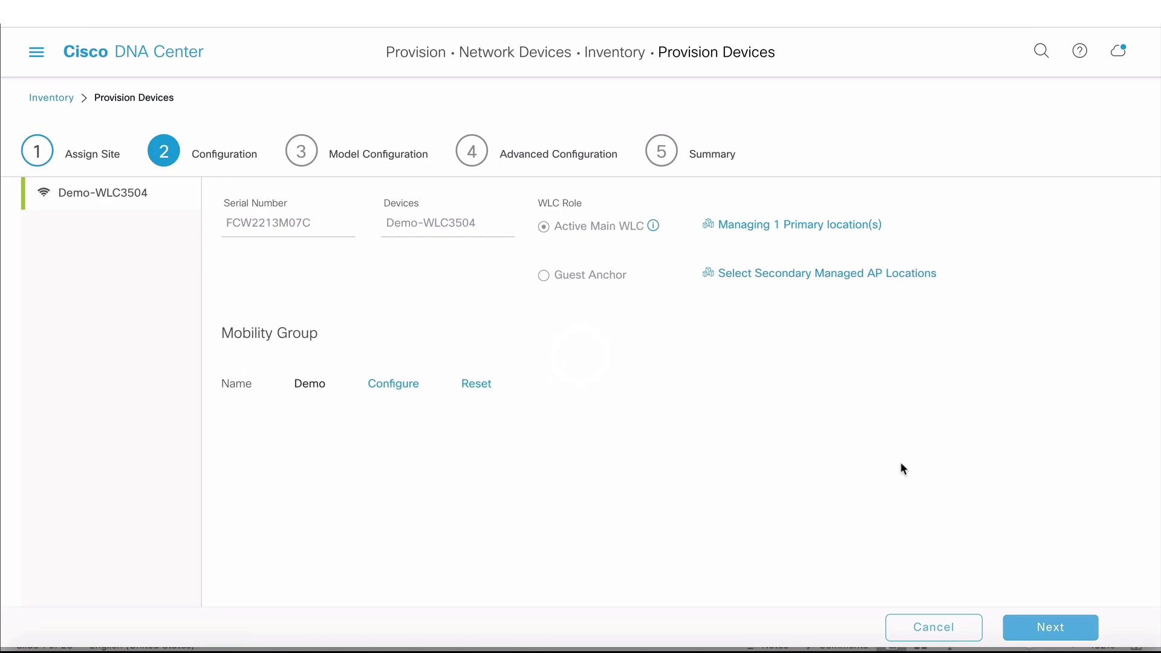
pyautogui.scroll(-2, 756, 441)
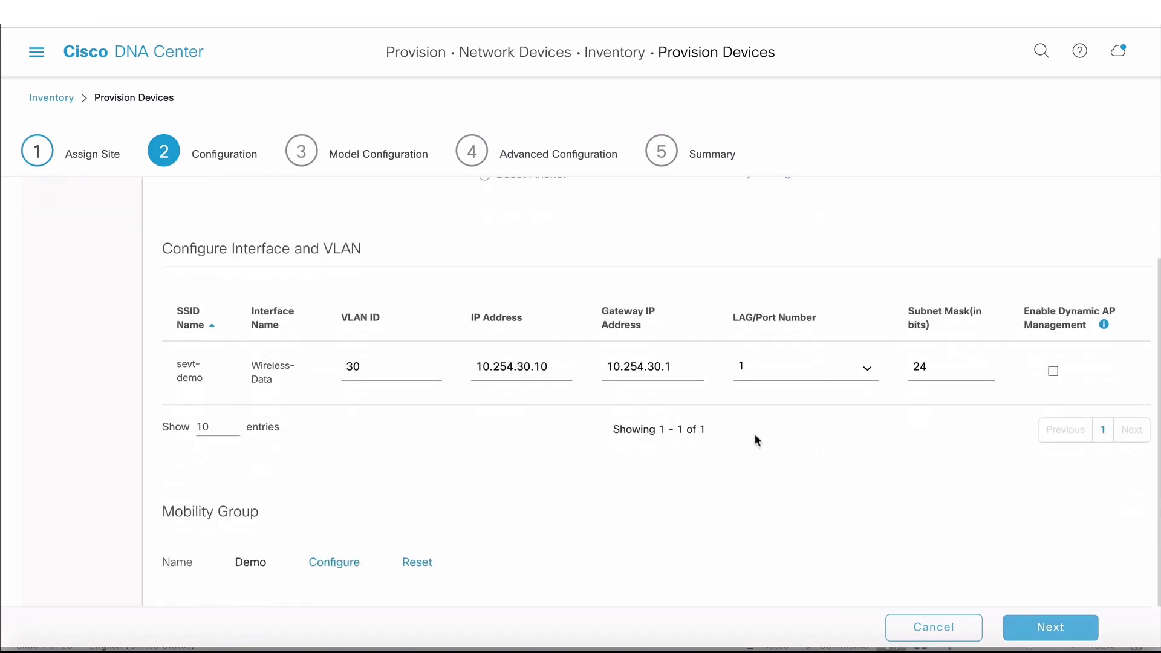
pyautogui.scroll(2, 756, 440)
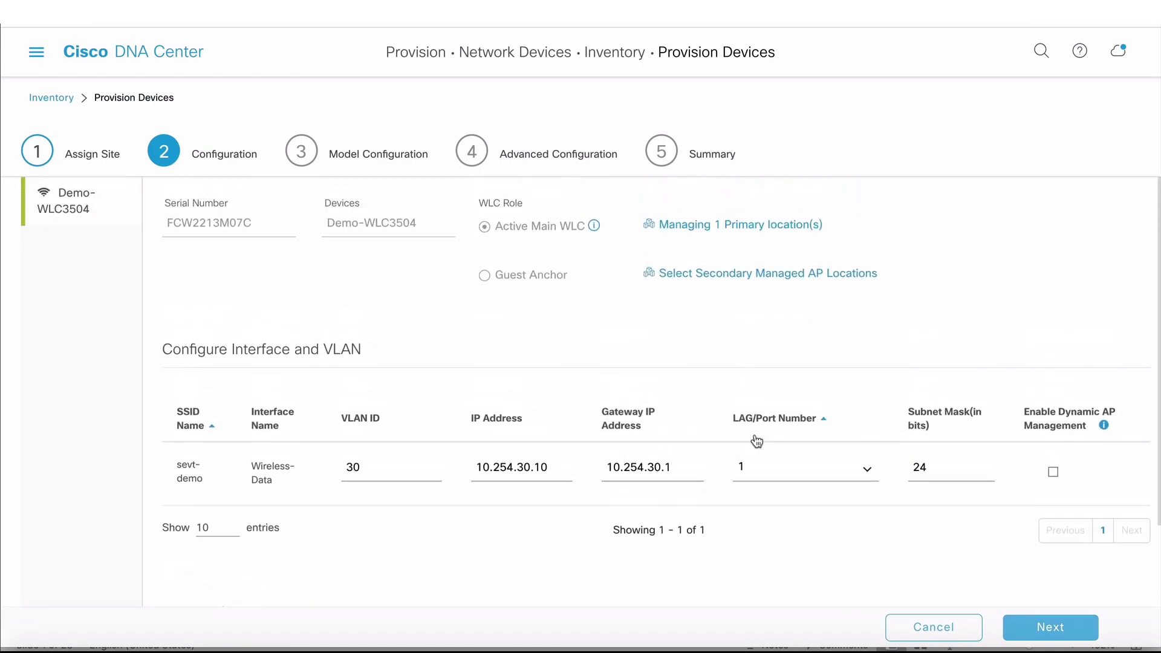
pyautogui.click(1045, 627)
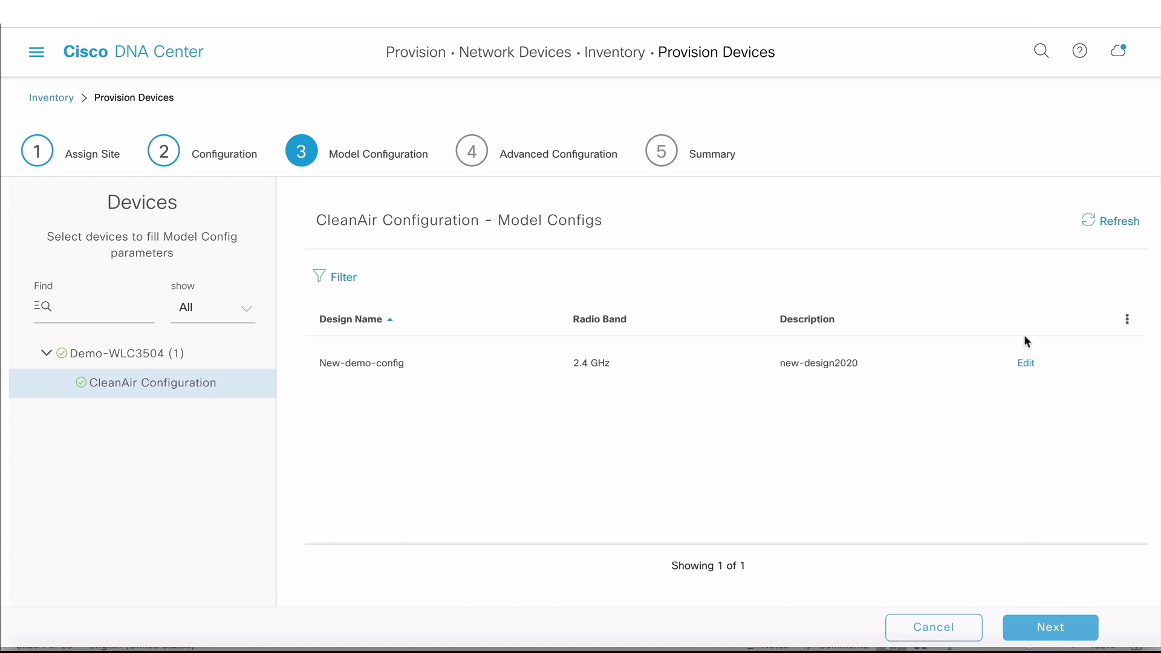
# Advance past Advanced Configuration to the Summary and scroll down to Named Capability
pyautogui.click(1037, 627)
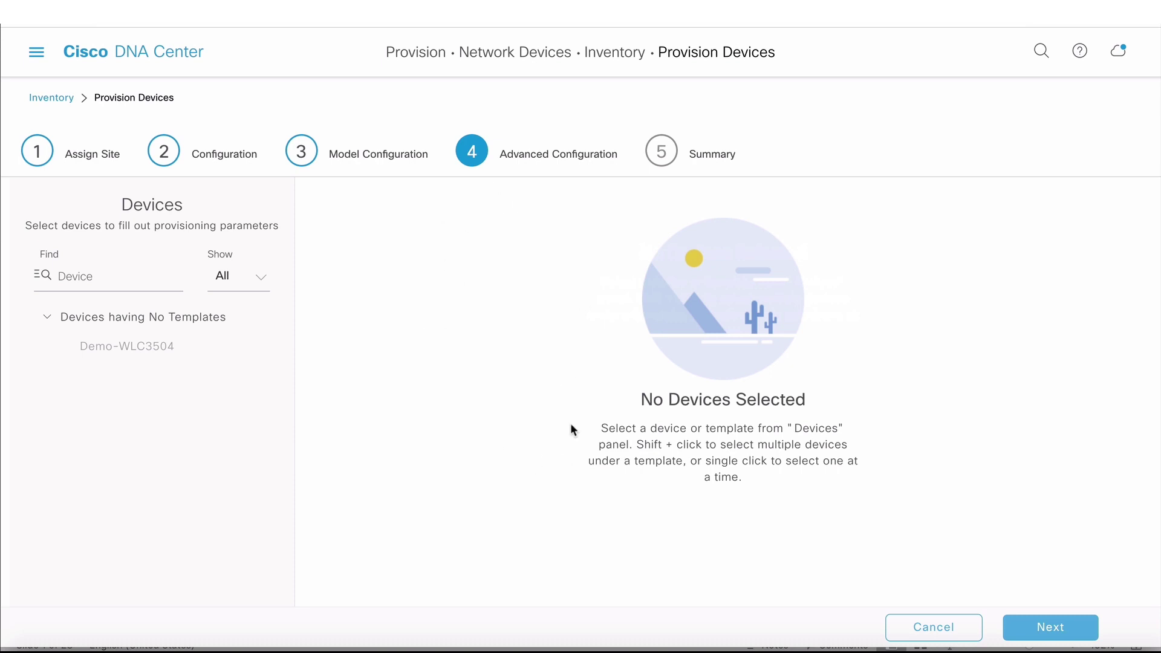
pyautogui.click(1079, 630)
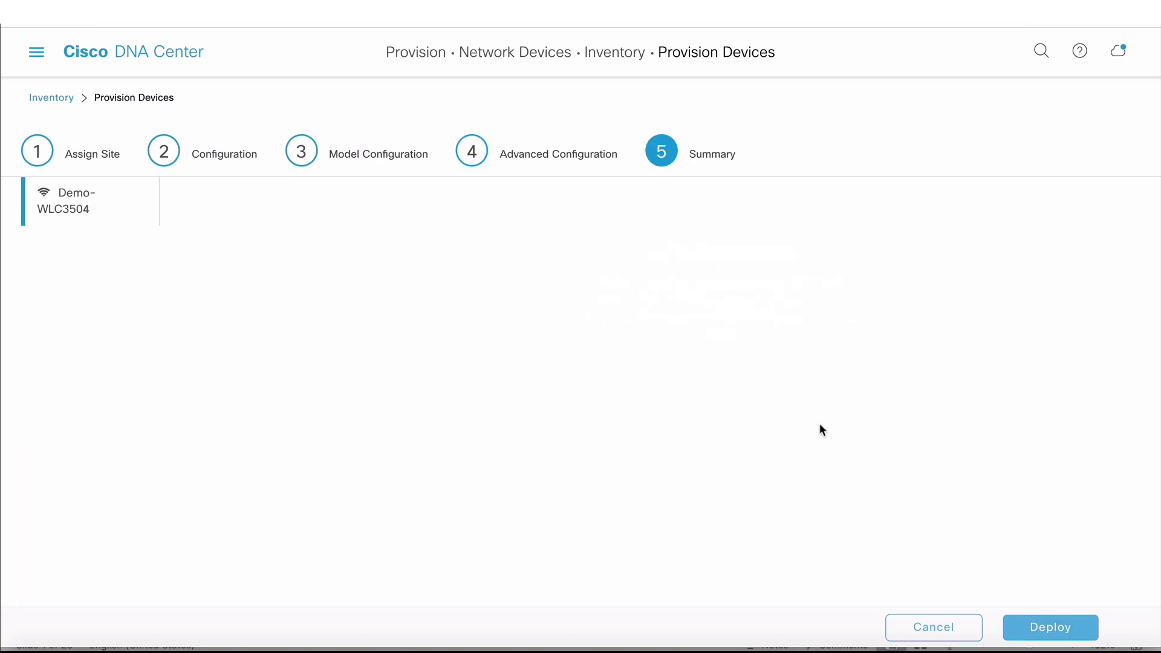
pyautogui.scroll(-8, 557, 407)
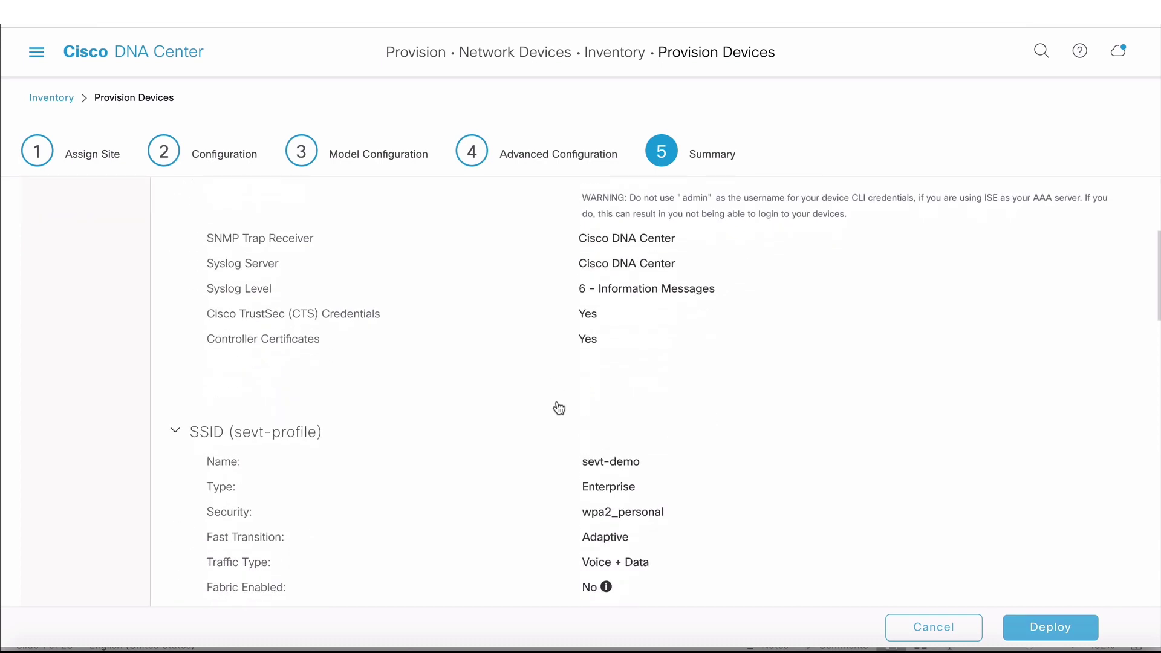
pyautogui.scroll(-12, 557, 407)
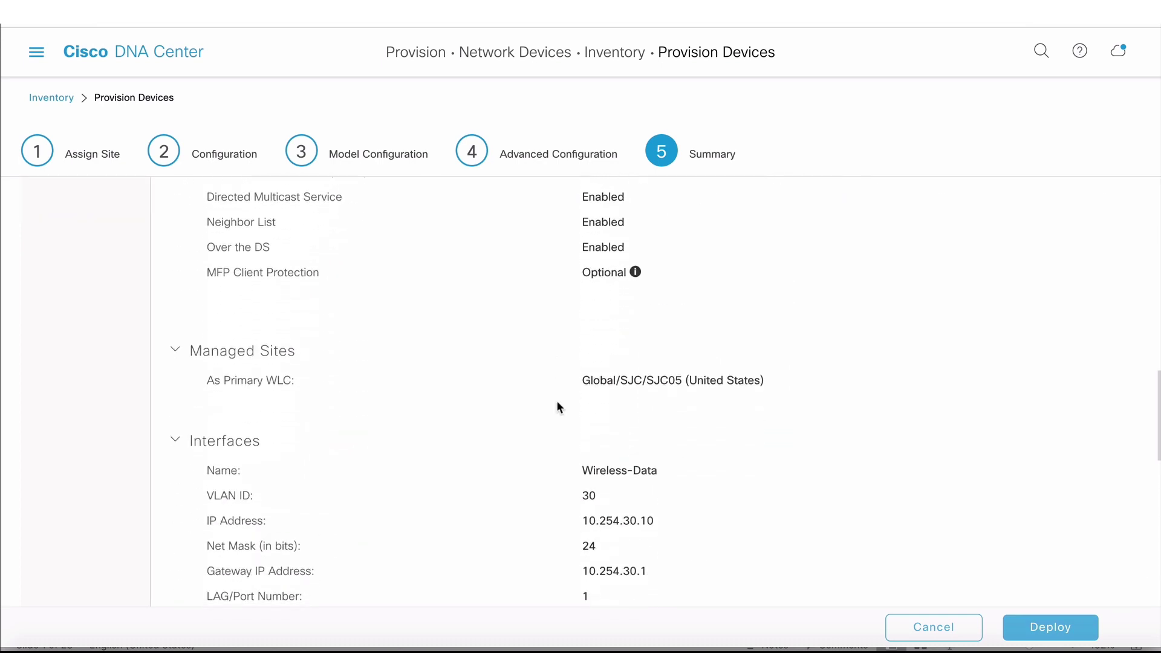
pyautogui.scroll(-2, 557, 401)
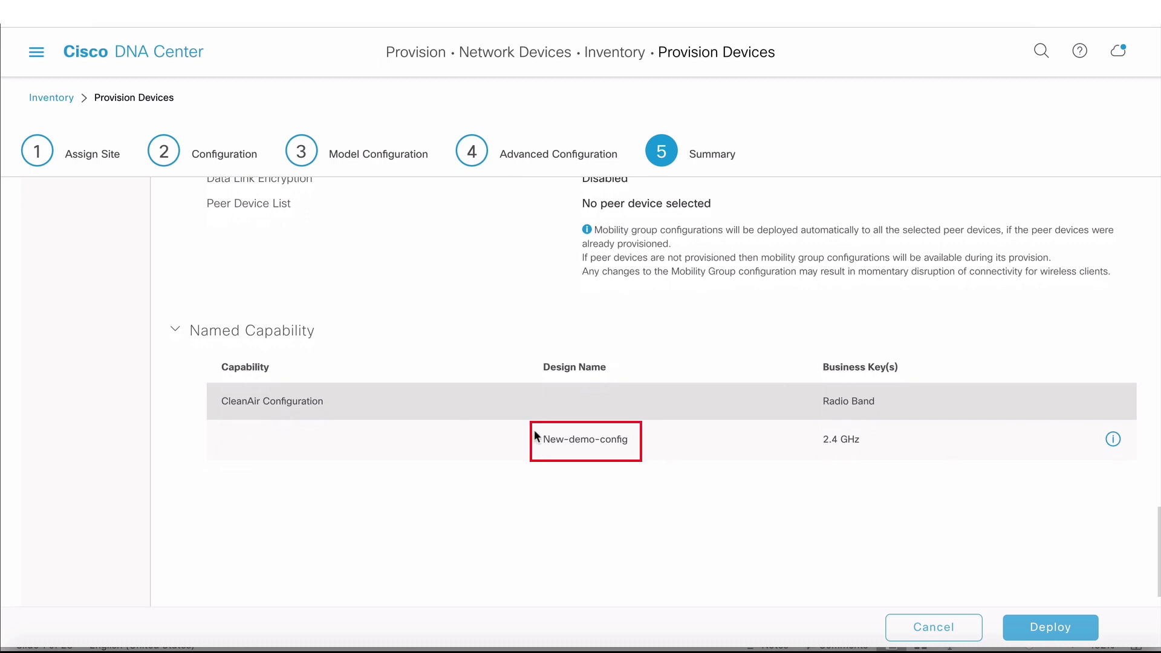
# Preview the New-demo-config CleanAir settings, reviewing the expanded Enable Interferers Features list
pyautogui.click(1113, 440)
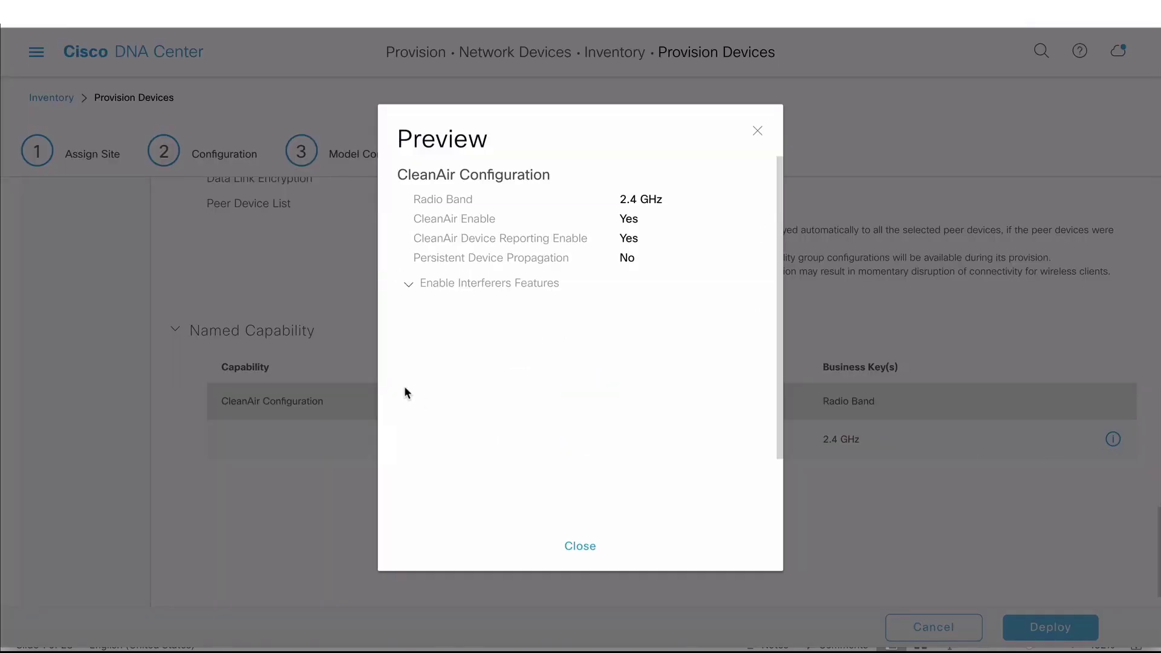
pyautogui.click(406, 390)
pyautogui.scroll(-2, 458, 410)
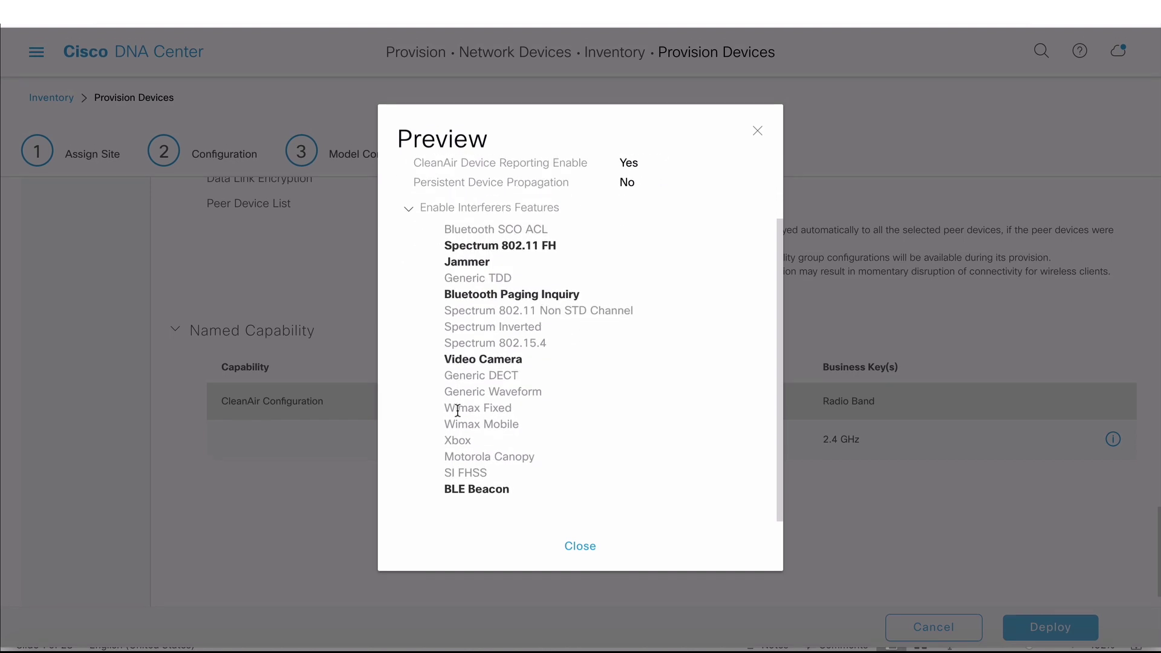
pyautogui.scroll(2, 457, 410)
pyautogui.scroll(-1, 457, 411)
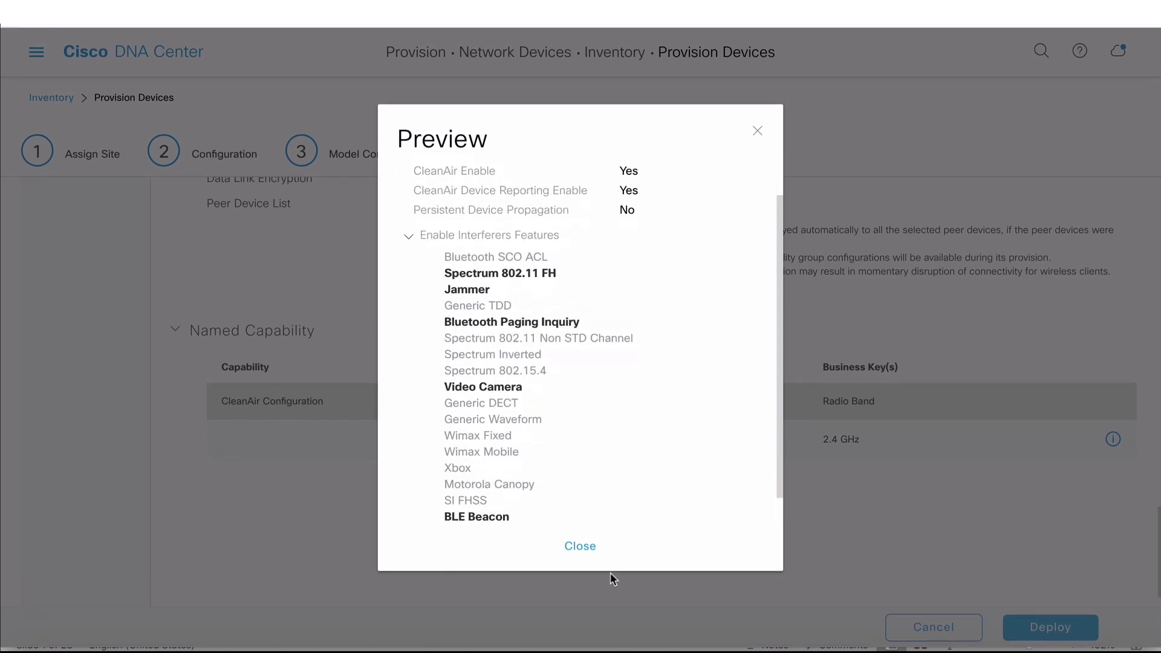
pyautogui.click(579, 546)
# Deploy the Demo-WLC3504 provisioning with the schedule left at Now and apply it
pyautogui.click(1026, 625)
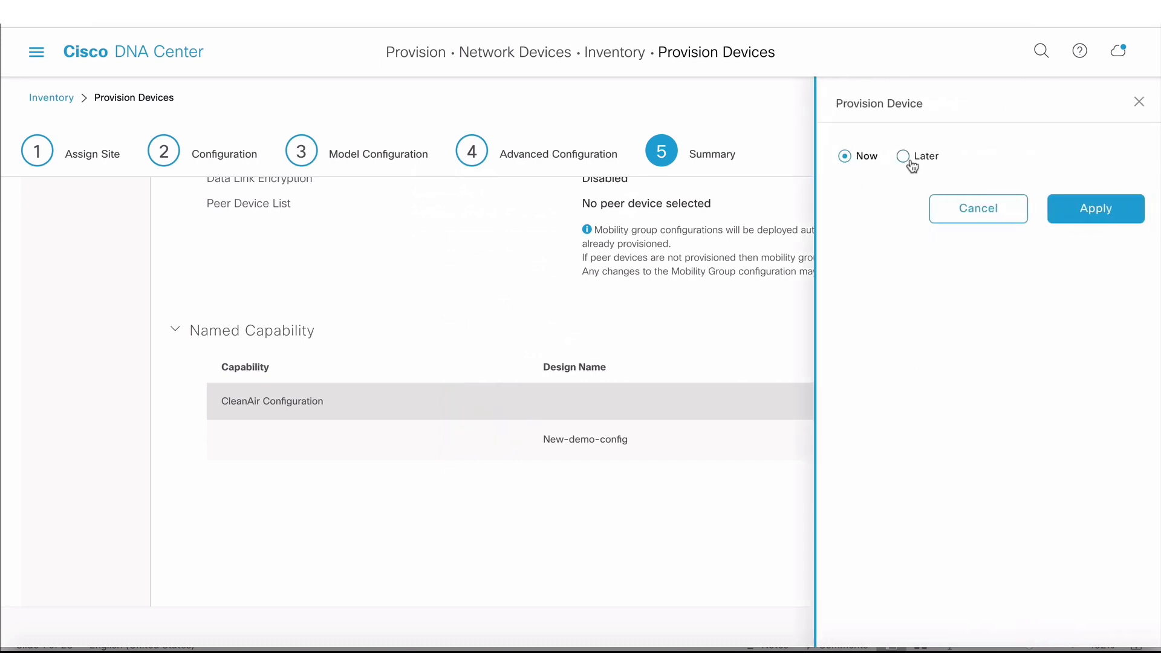
pyautogui.click(1090, 212)
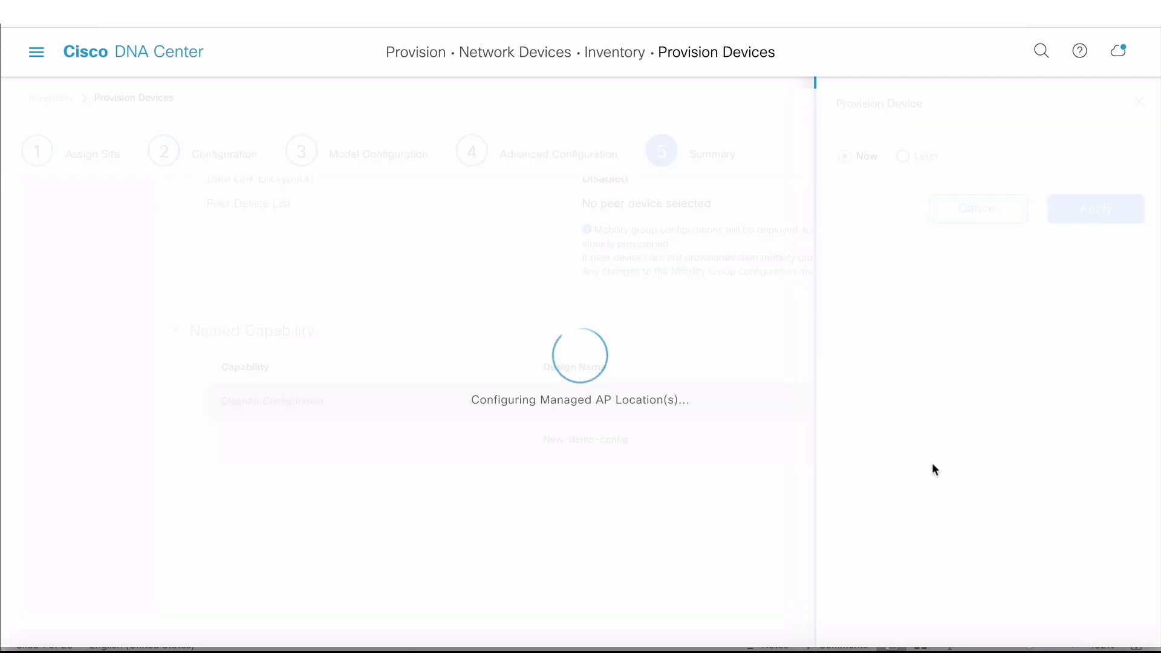